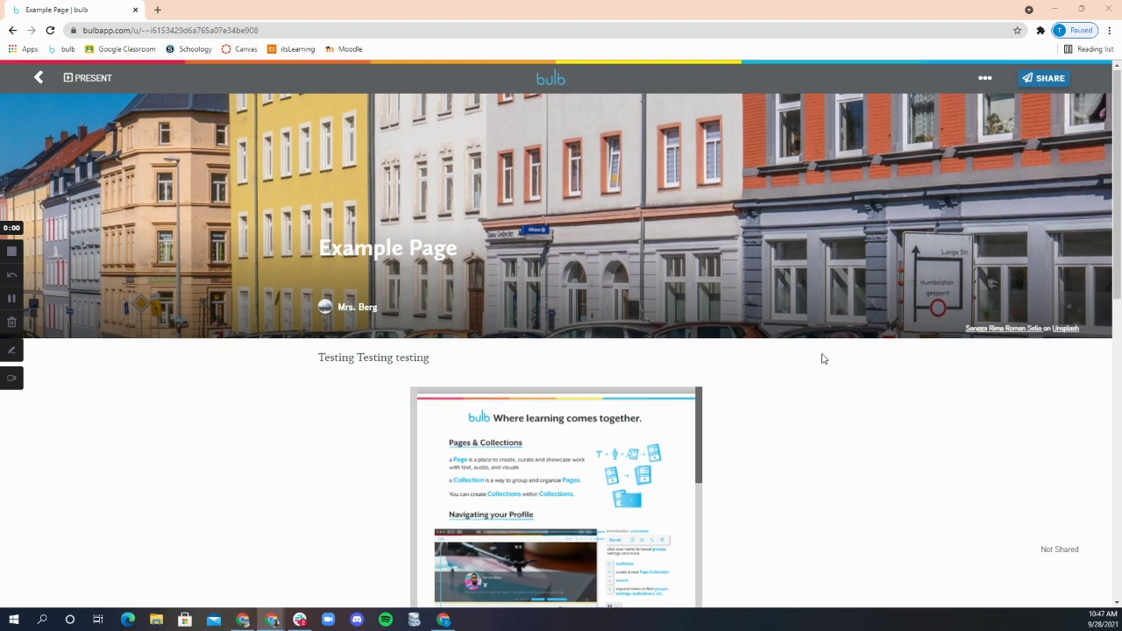
# Step: Append 'testtest test' to the end of the 'Testing Testing testing' line on Example Page
pyautogui.scroll(-8, 822, 358)
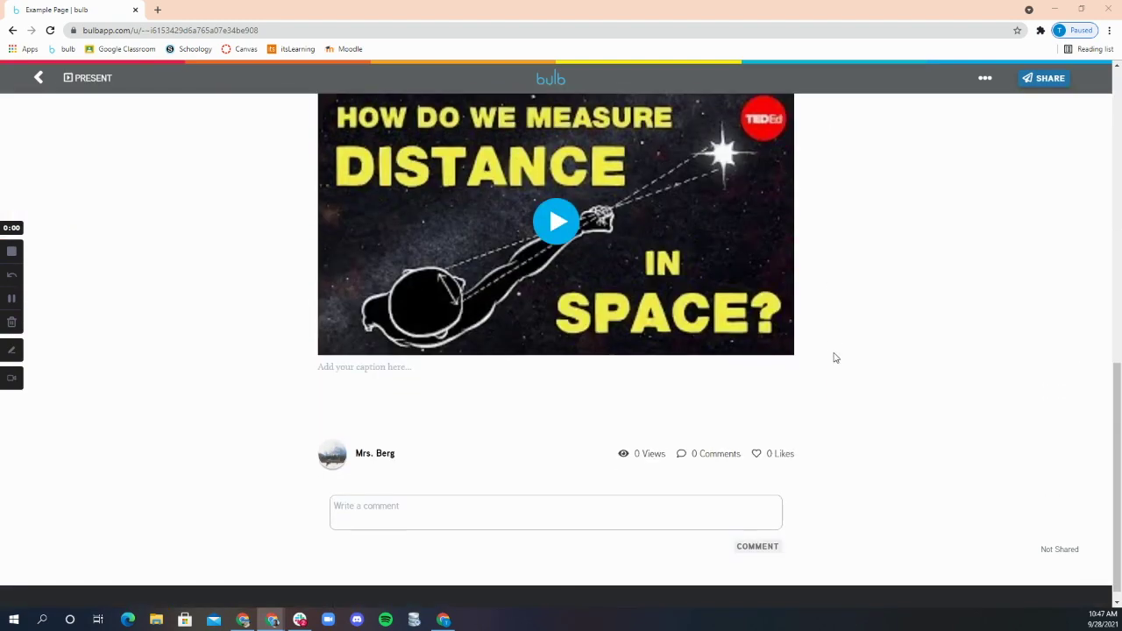
pyautogui.scroll(8, 833, 357)
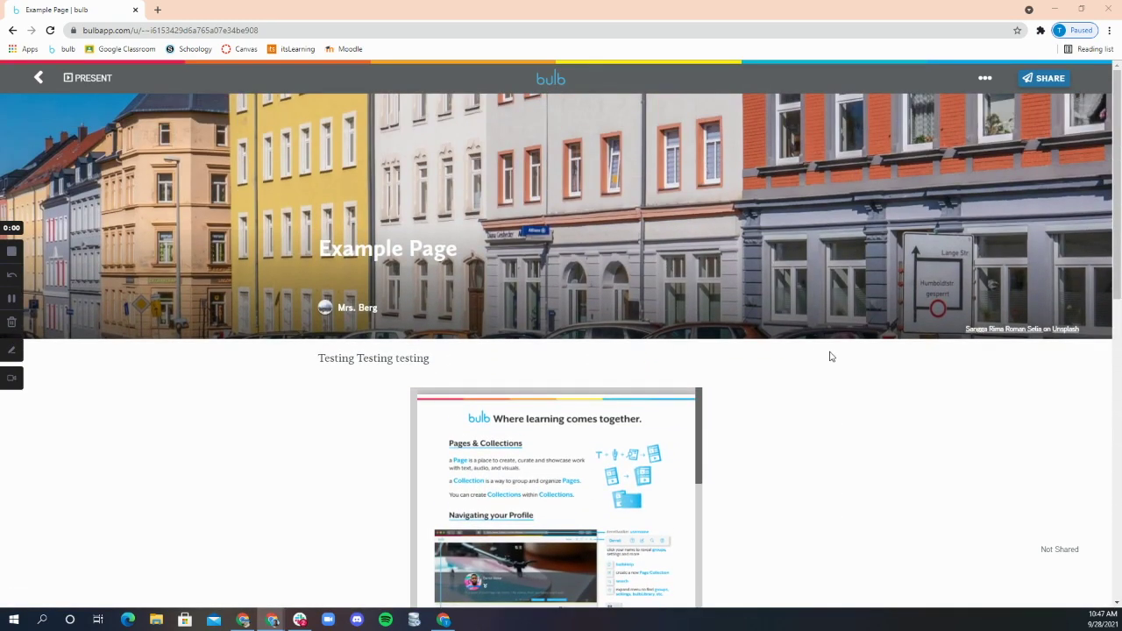
pyautogui.click(454, 359)
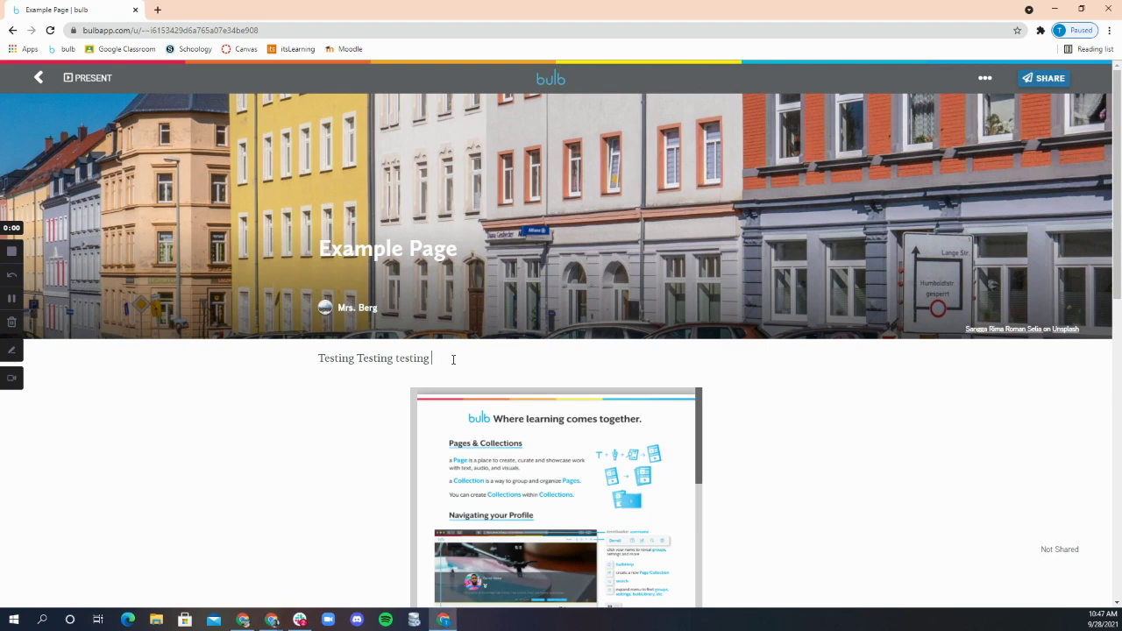
pyautogui.write('testtest test')
# Step: Split 'testtest' into separate words and open the page's live preview
pyautogui.click(449, 359)
pyautogui.click(983, 80)
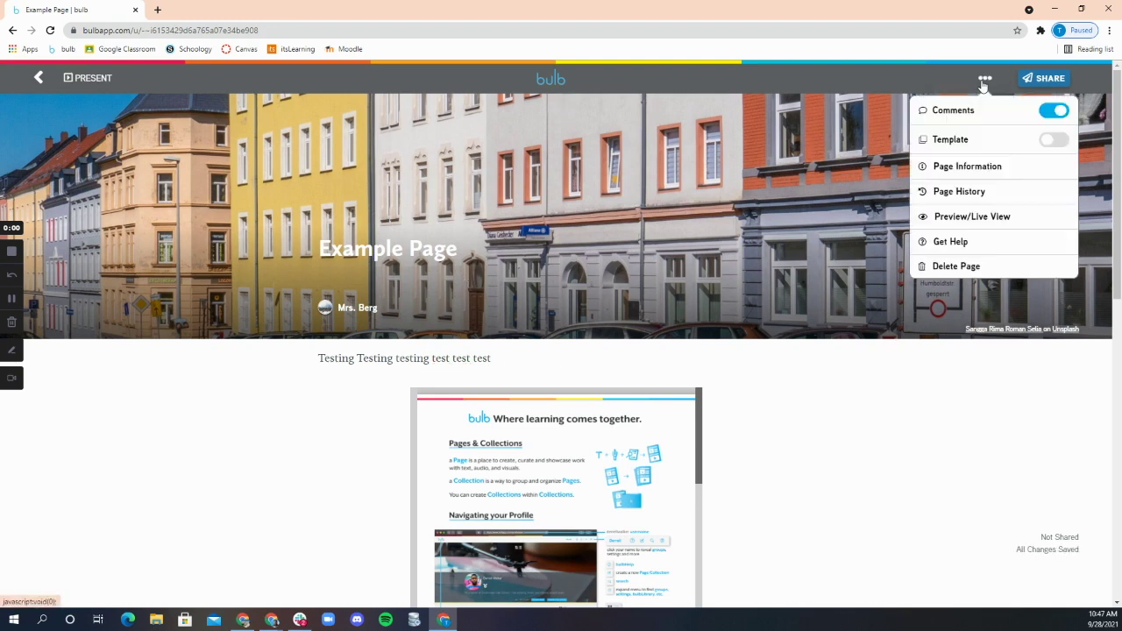
pyautogui.click(1013, 217)
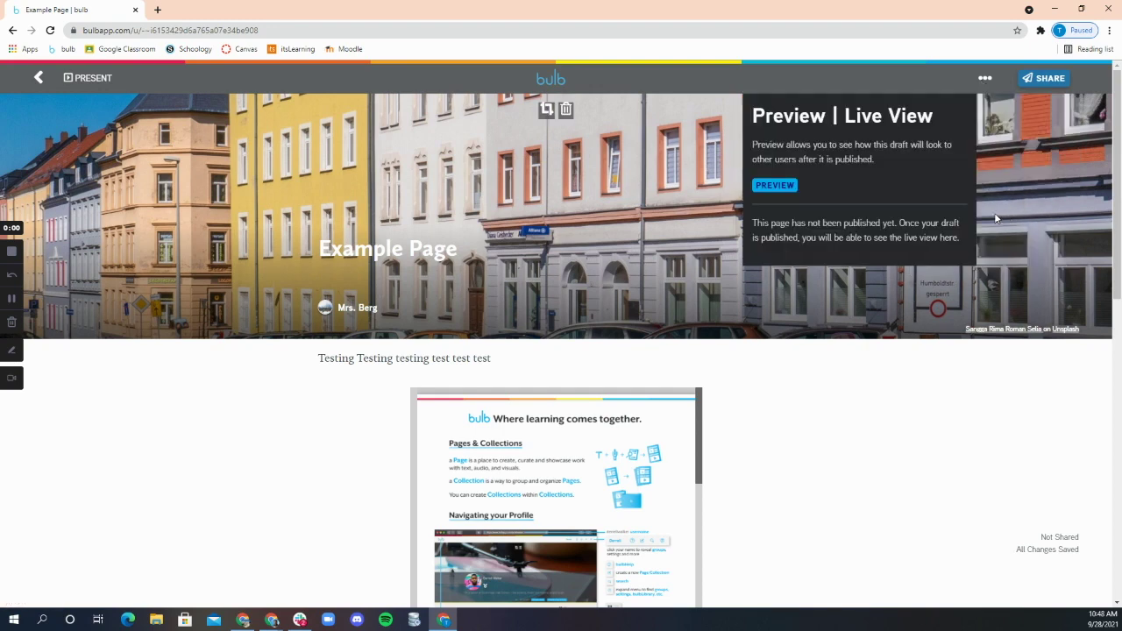
pyautogui.click(772, 186)
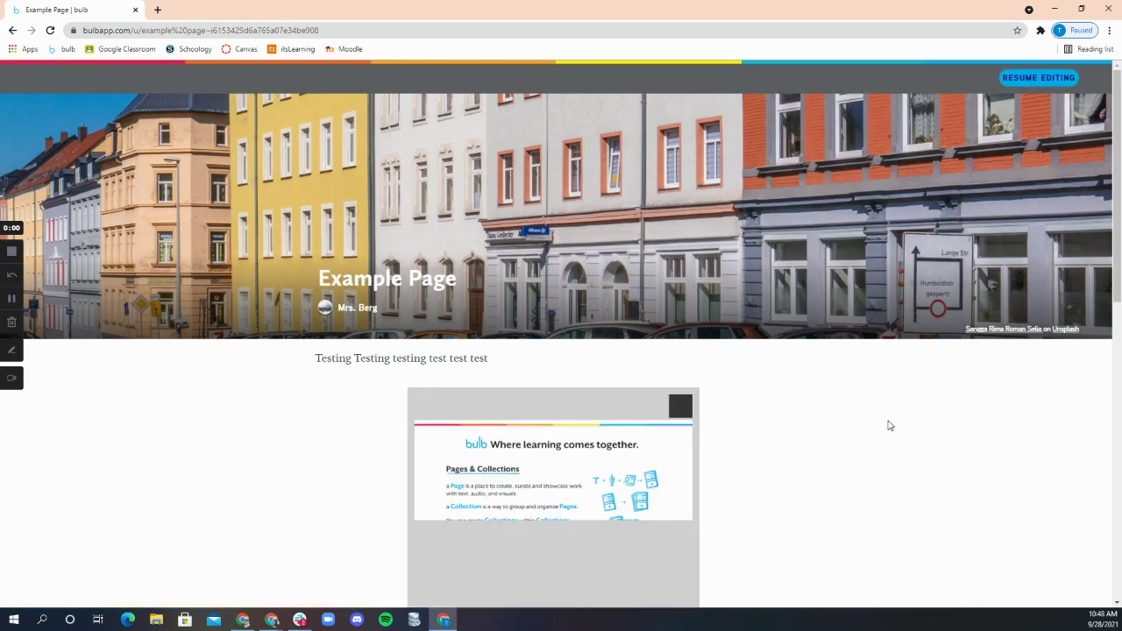
# Step: Scroll through the preview's text, PDF and TED-Ed video, then resume editing Example Page
pyautogui.scroll(-4, 924, 427)
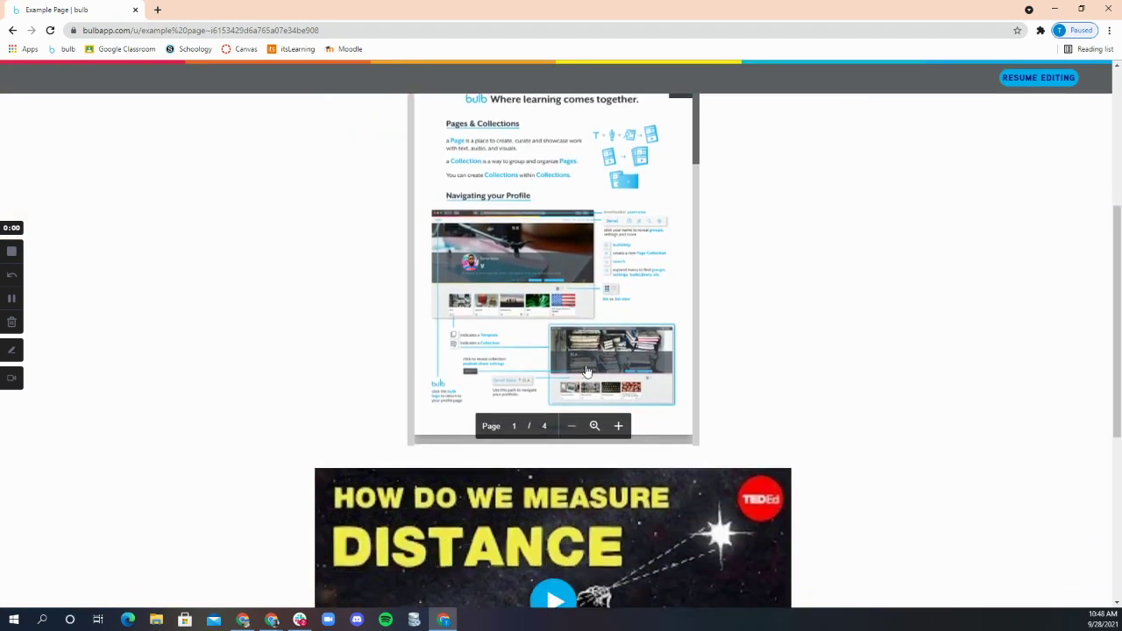
pyautogui.scroll(2, 641, 352)
pyautogui.scroll(-10, 641, 352)
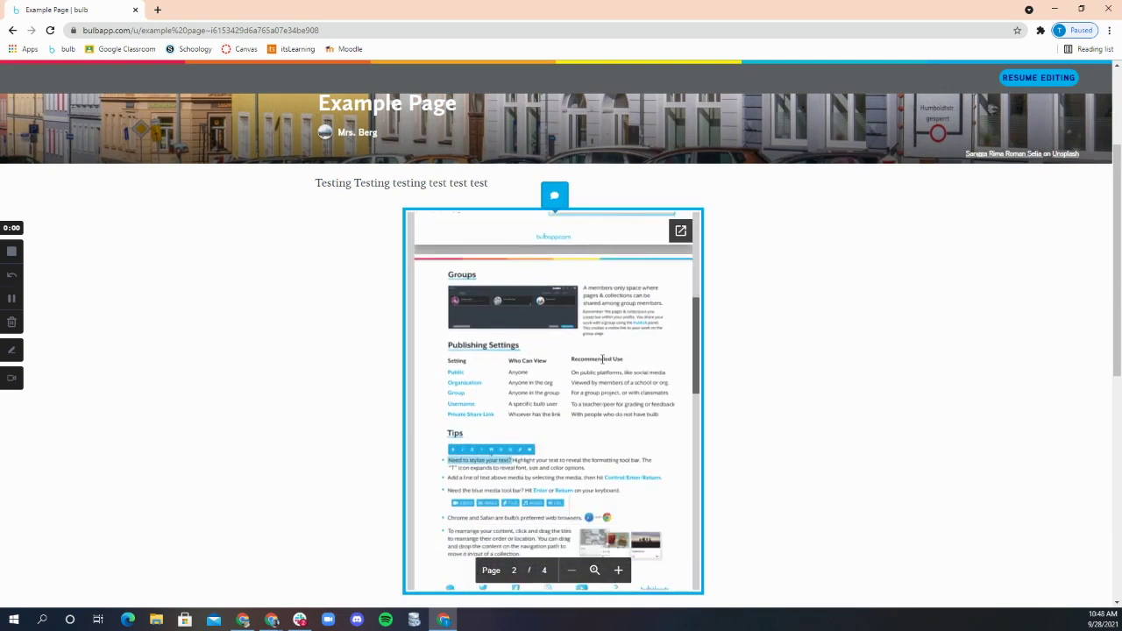
pyautogui.scroll(-5, 602, 358)
pyautogui.scroll(-3, 766, 438)
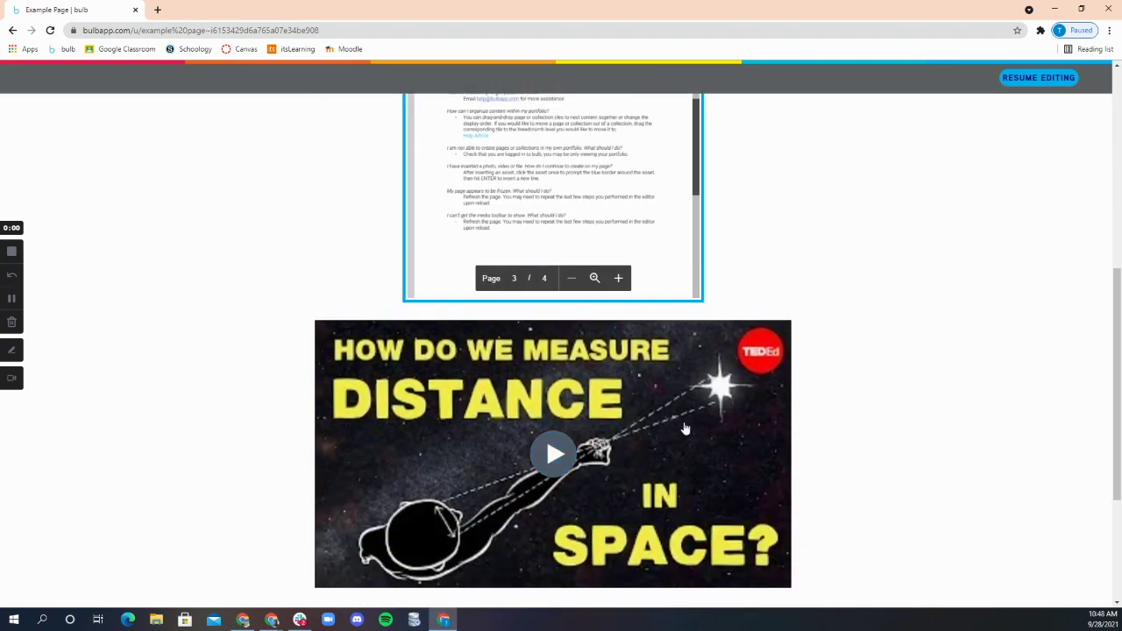
pyautogui.scroll(4, 851, 424)
pyautogui.scroll(1, 852, 423)
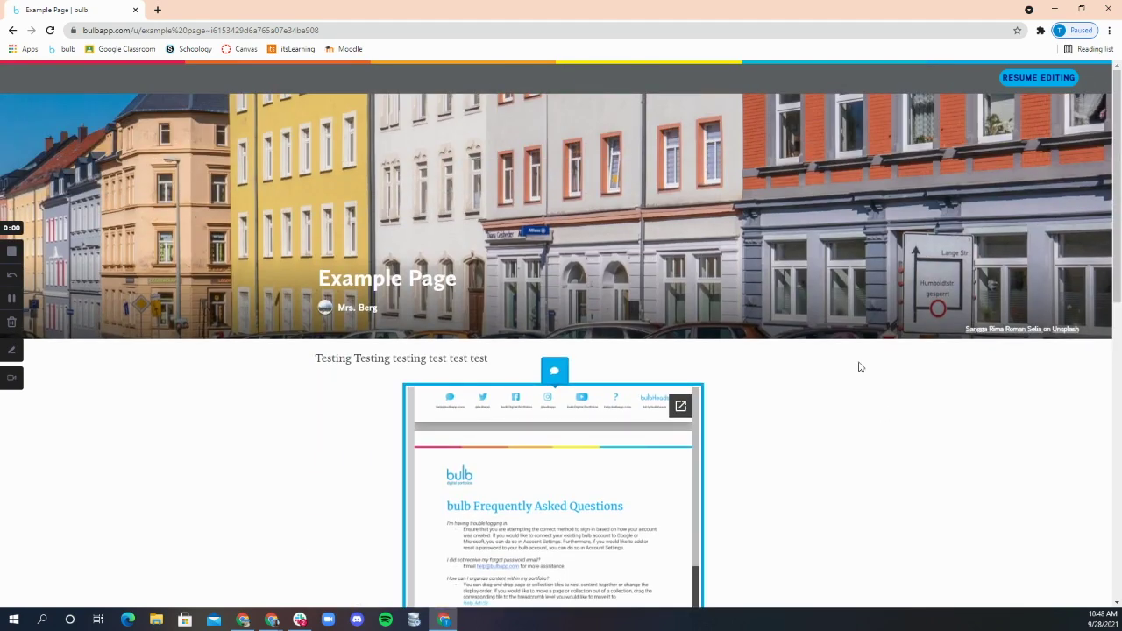
pyautogui.click(1008, 79)
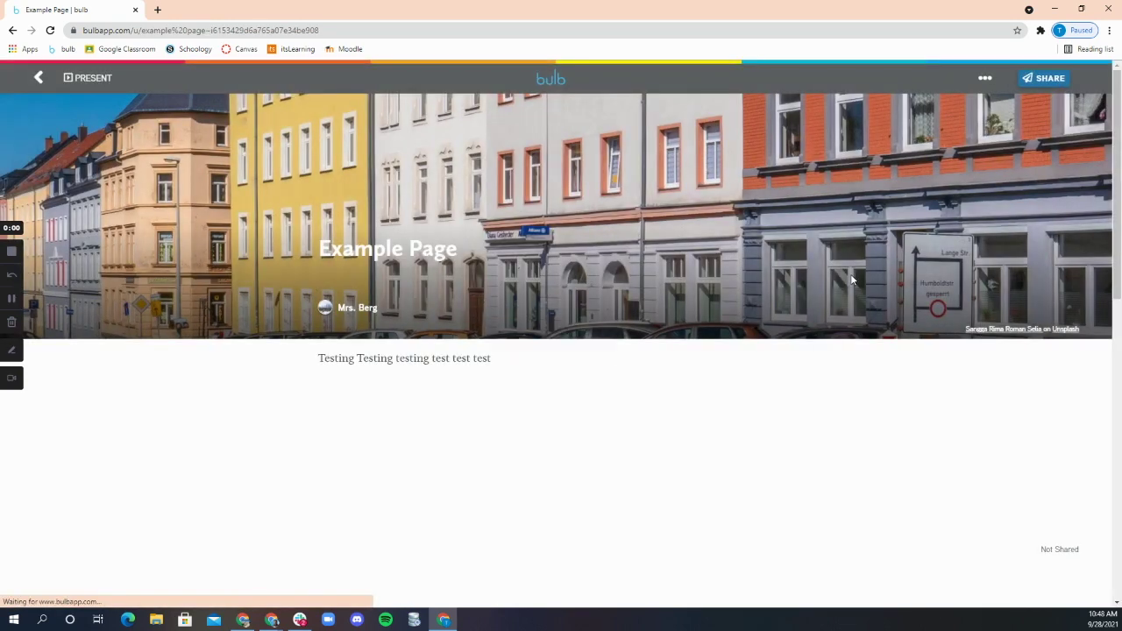
# Step: Open Example Page's Share Settings and expand the 'Who can see this page' audience list
pyautogui.click(1044, 79)
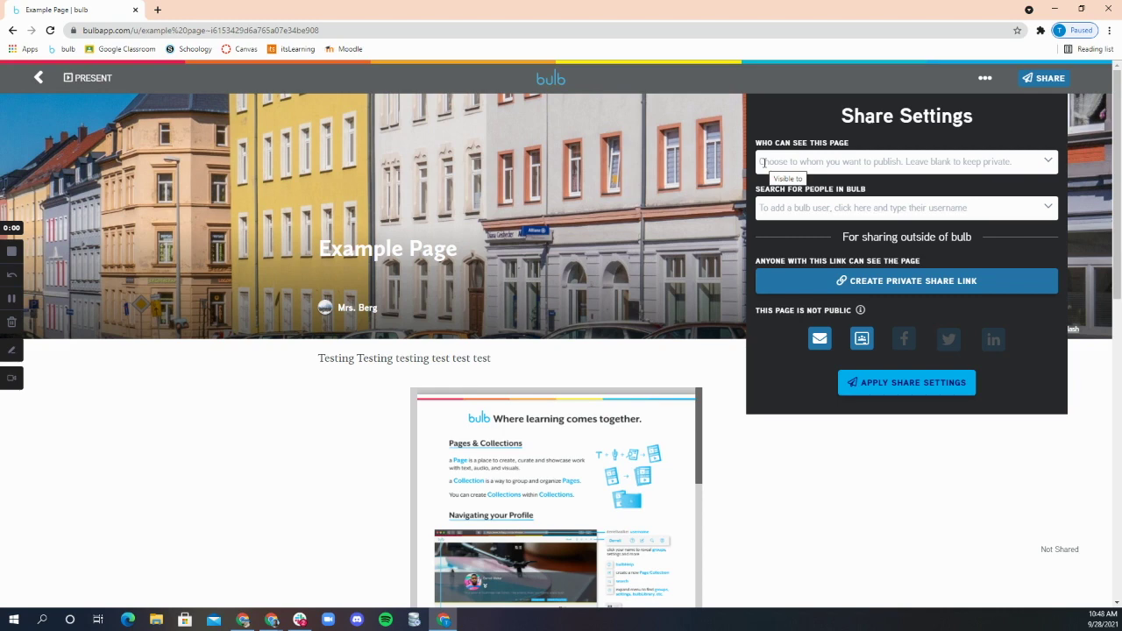
pyautogui.click(762, 164)
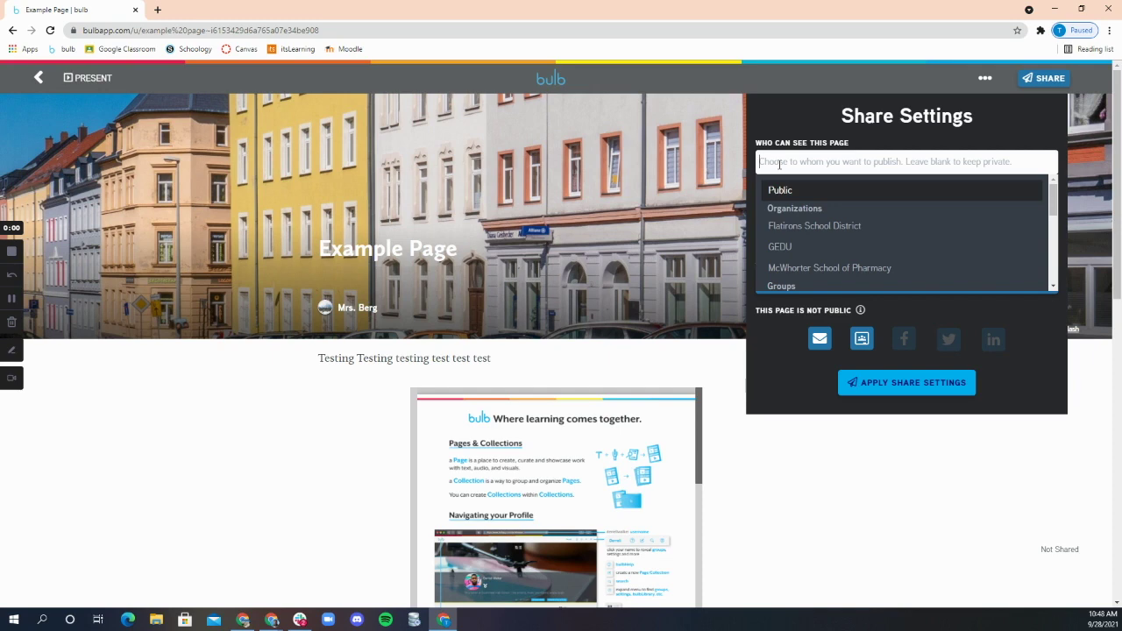
# Step: Add Public and the Flatirons School District organization as audiences of Example Page
pyautogui.click(780, 192)
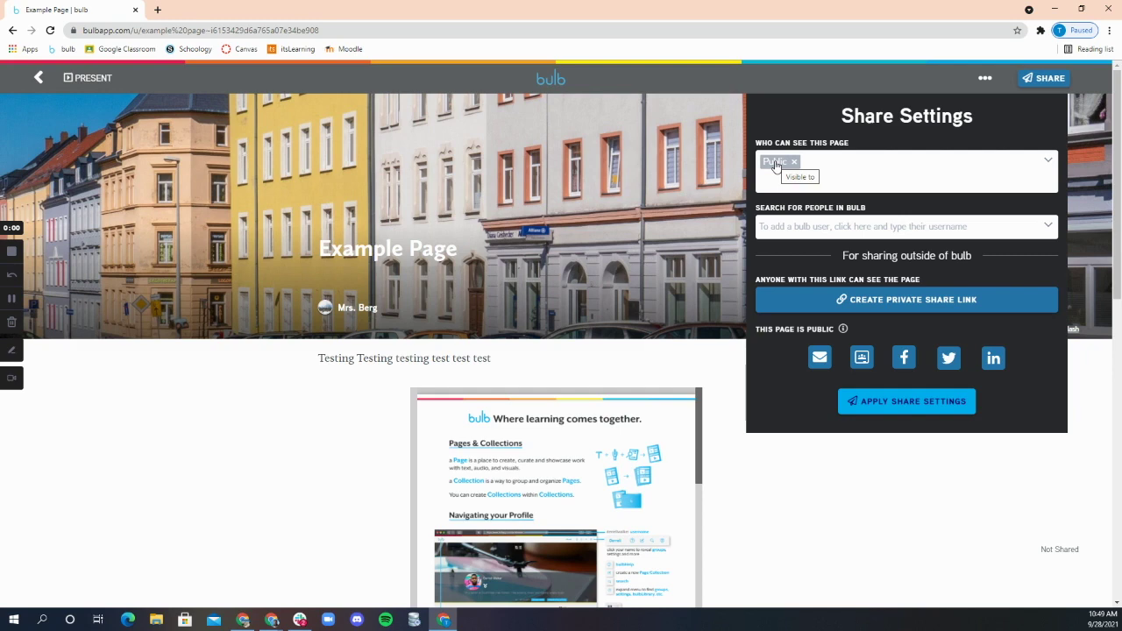
pyautogui.click(774, 176)
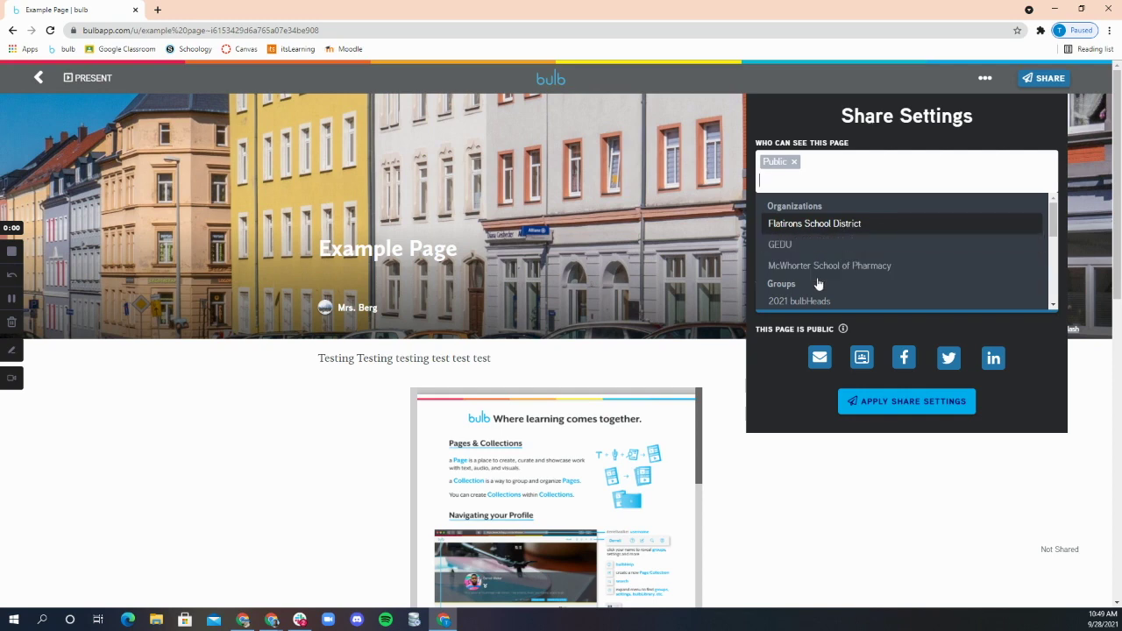
pyautogui.click(815, 224)
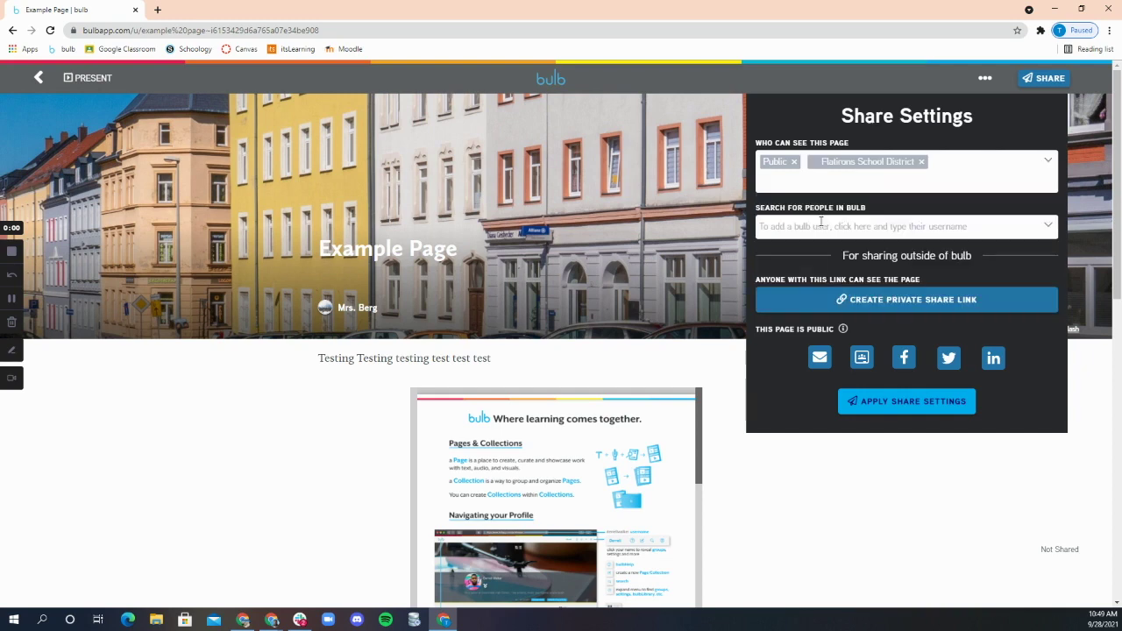
pyautogui.click(784, 183)
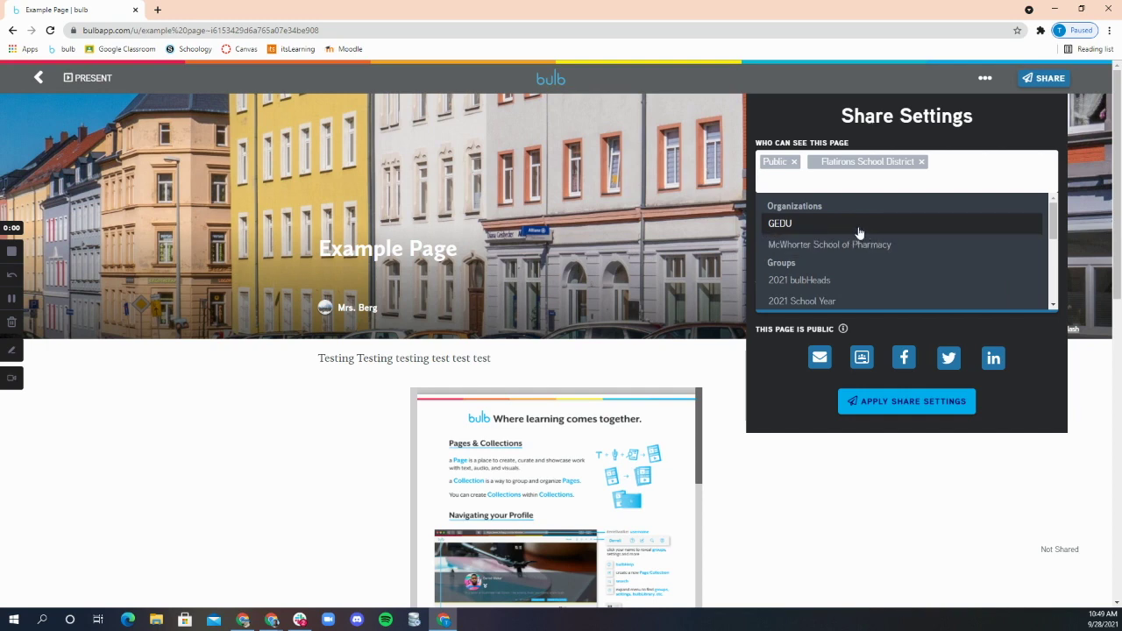
# Step: Add the 2021 bulbHeads, 2021 School Year, Ag Class and English Literature groups as audiences
pyautogui.scroll(-1, 818, 258)
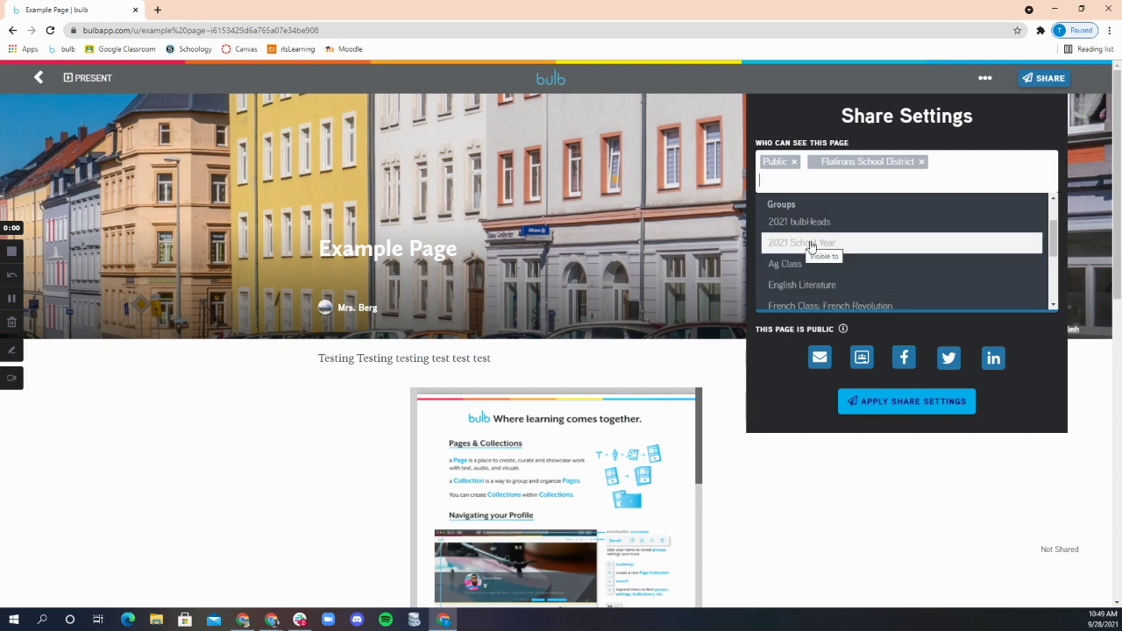
pyautogui.scroll(-2, 815, 271)
pyautogui.scroll(-2, 820, 275)
pyautogui.scroll(5, 822, 274)
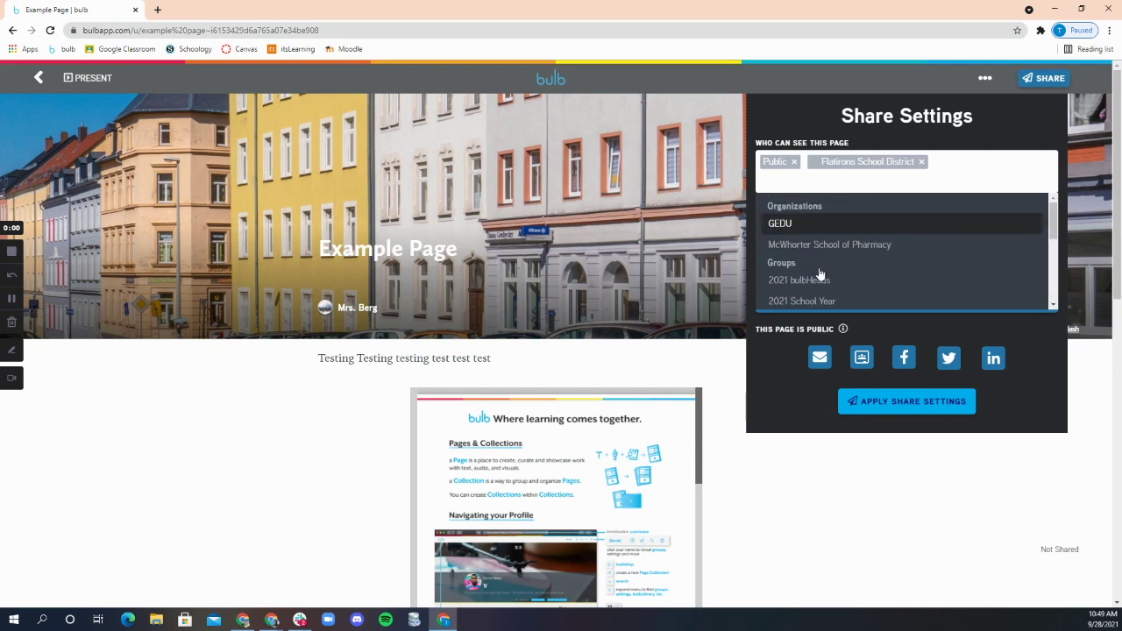
pyautogui.scroll(-1, 822, 274)
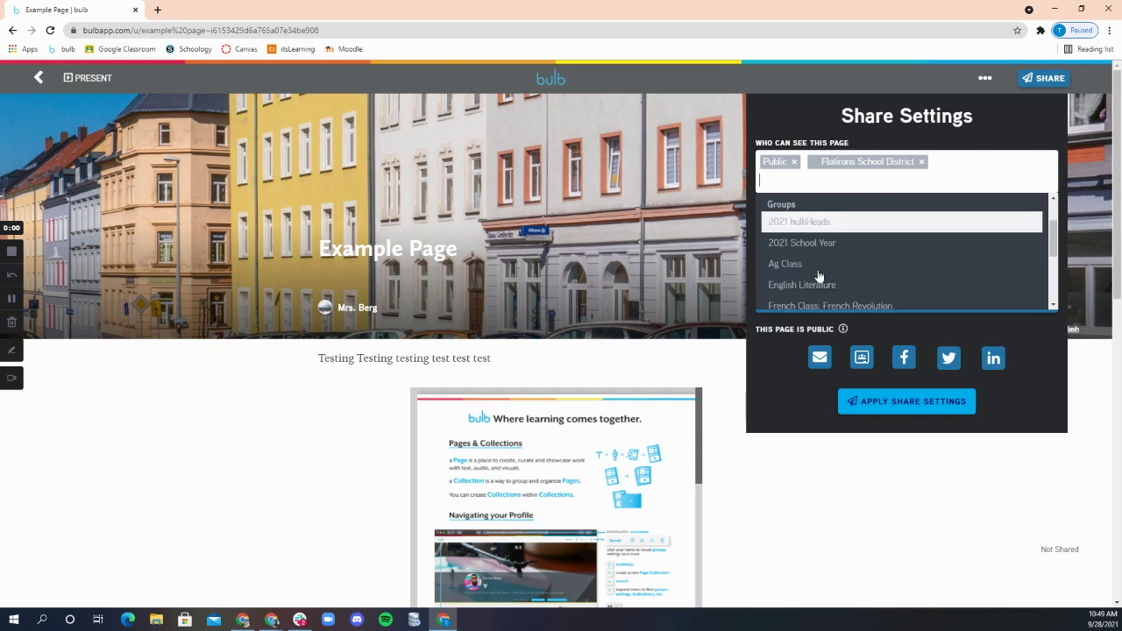
pyautogui.click(824, 226)
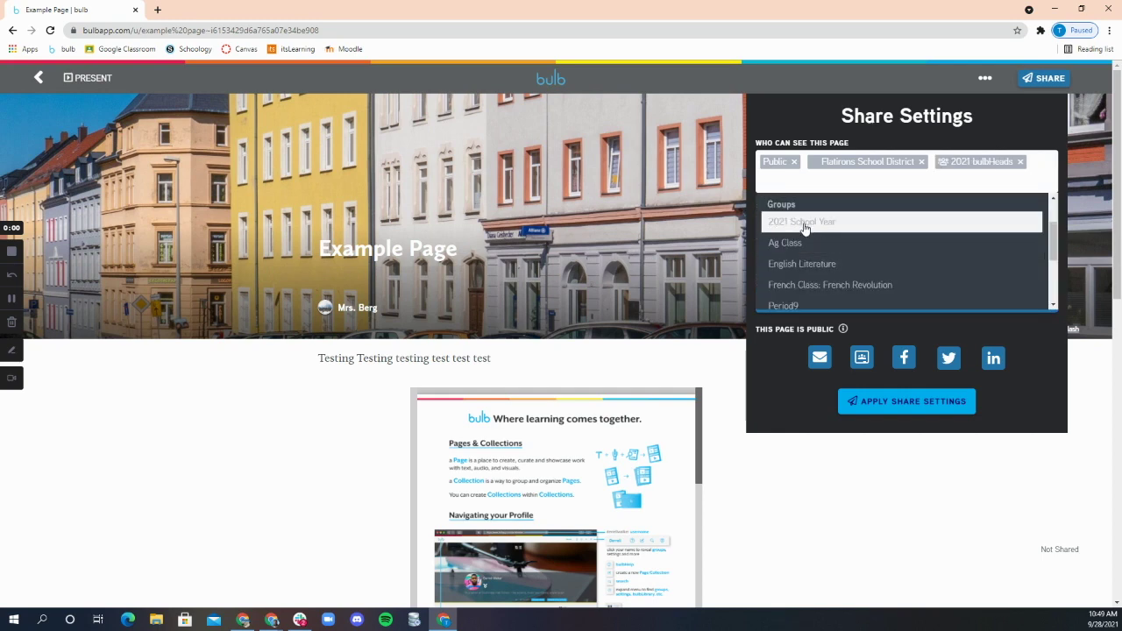
pyautogui.click(803, 225)
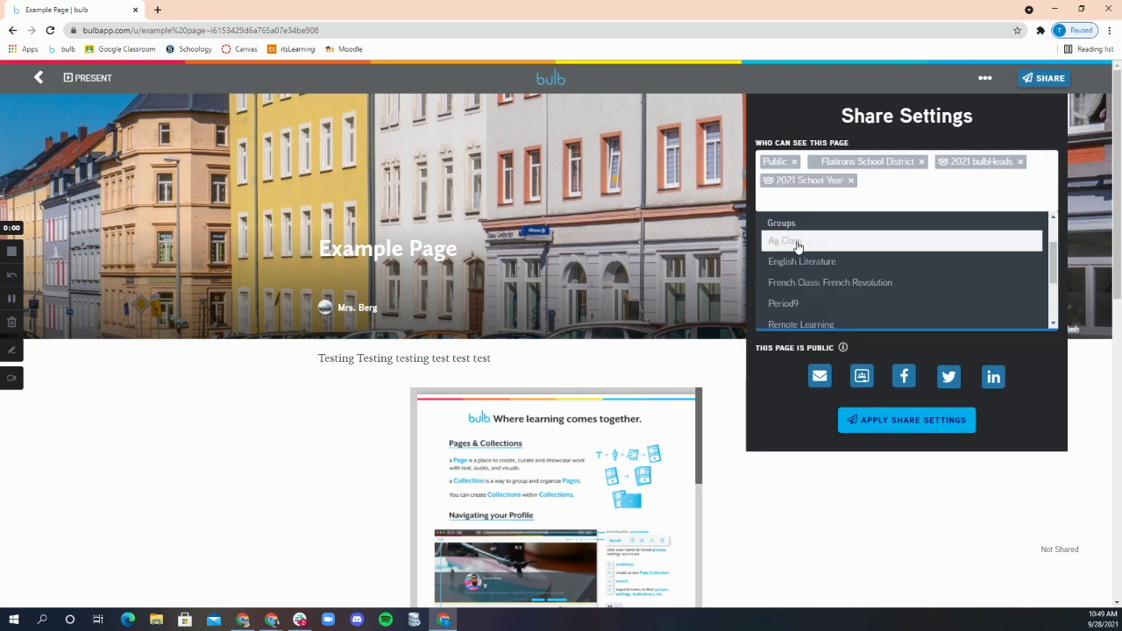
pyautogui.click(797, 240)
pyautogui.click(786, 202)
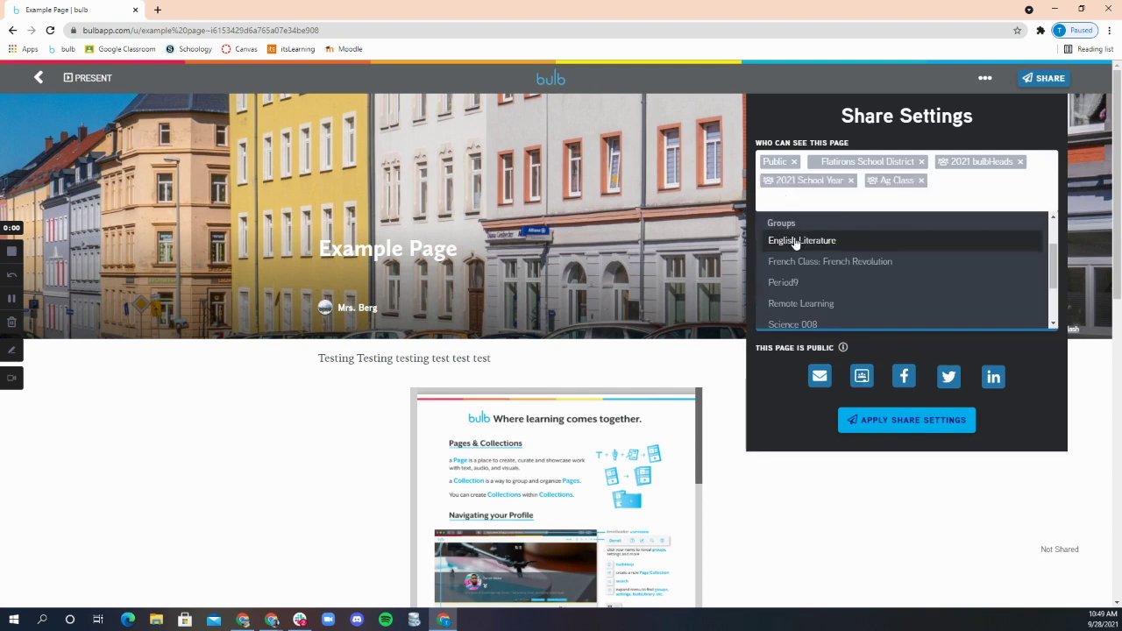
pyautogui.click(794, 240)
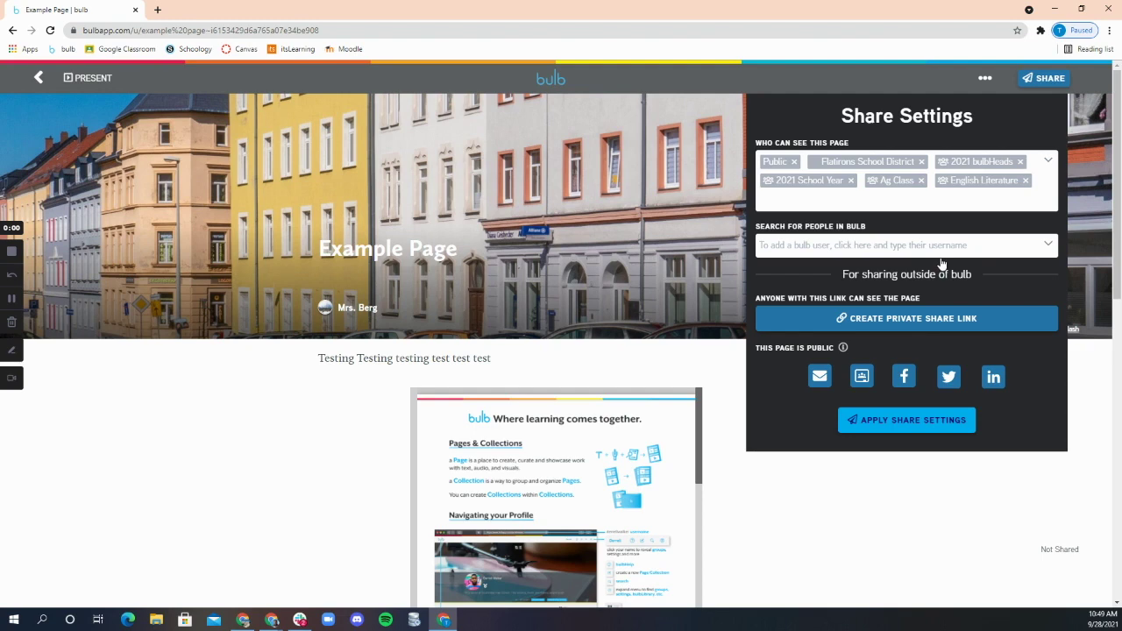
pyautogui.click(800, 203)
pyautogui.scroll(-2, 875, 281)
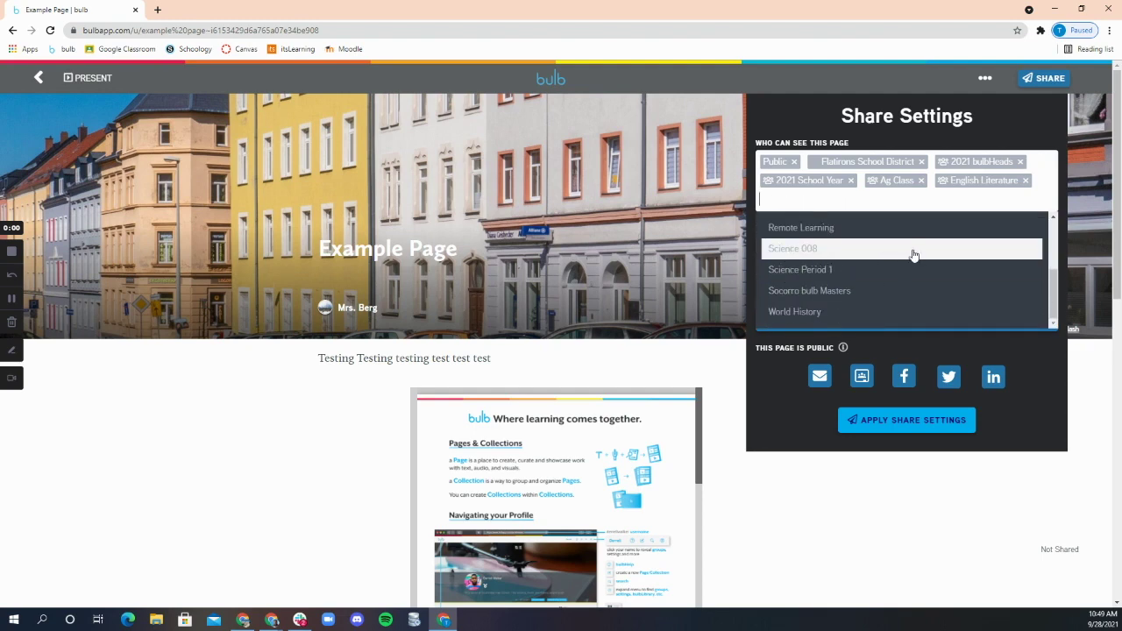
pyautogui.click(917, 207)
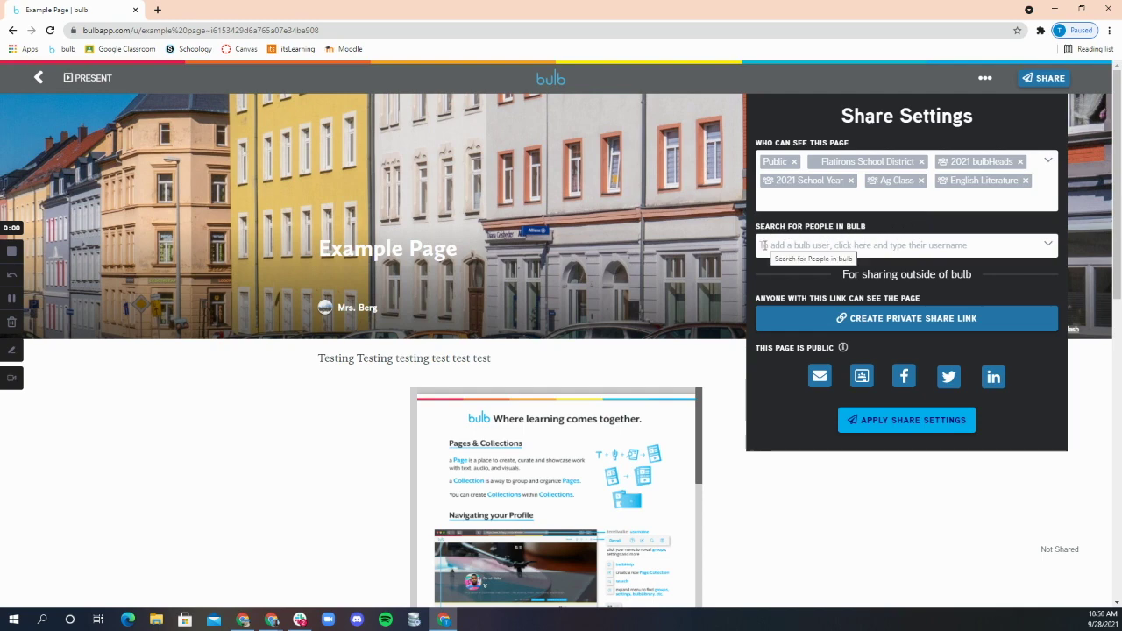
# Step: Add an individual bulb user found by username to the audience, then open the portfolio in a new tab
pyautogui.click(762, 246)
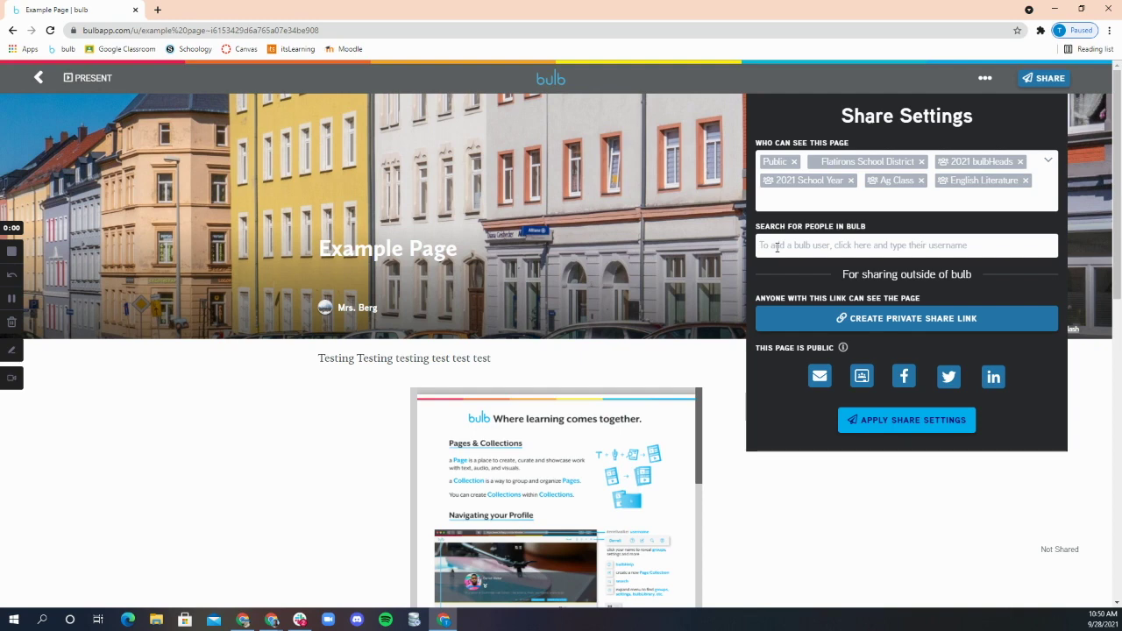
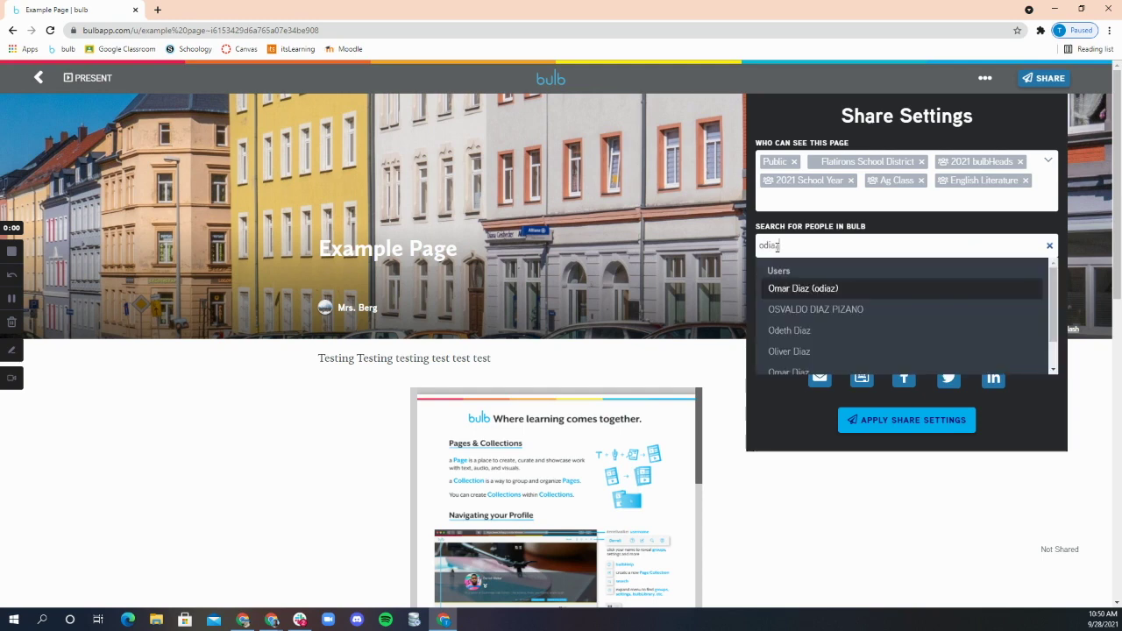
pyautogui.click(822, 291)
pyautogui.click(350, 307)
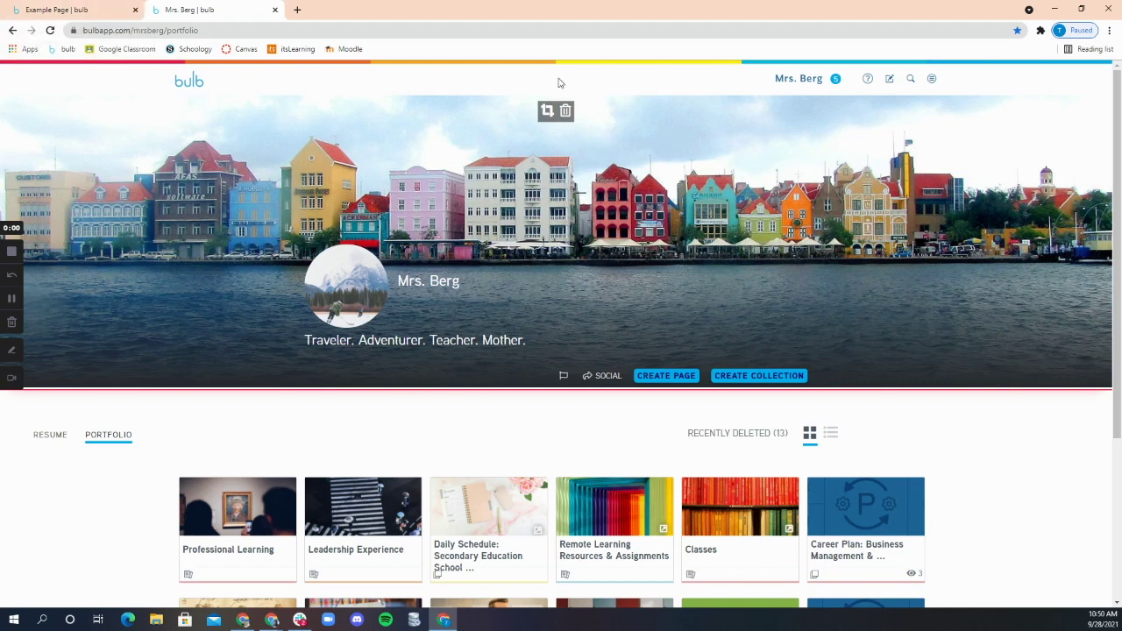
# Step: Return from the portfolio tab to Example Page's open Share Settings
pyautogui.click(143, 35)
pyautogui.doubleClick(143, 32)
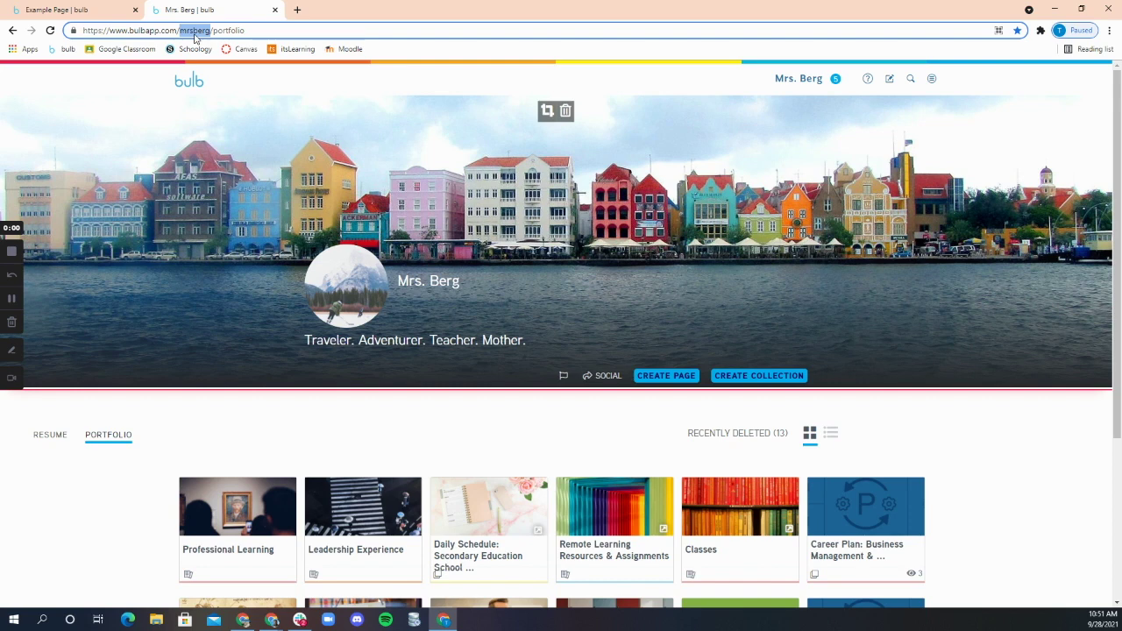
pyautogui.click(87, 14)
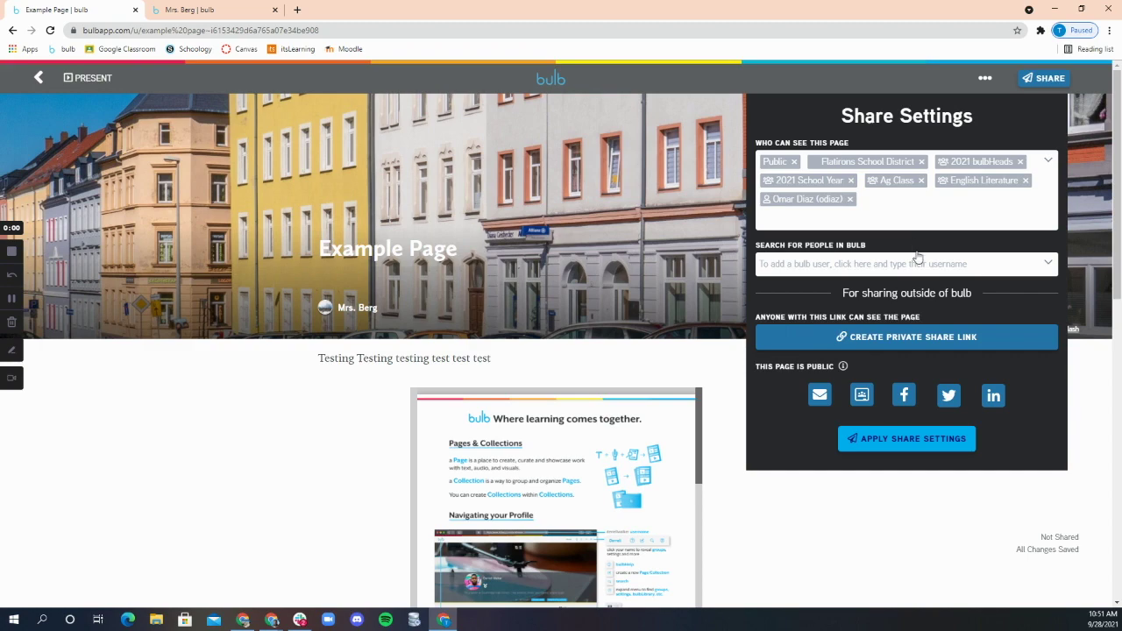
# Step: Generate a Private Share Link for Example Page and copy its URL
pyautogui.click(920, 337)
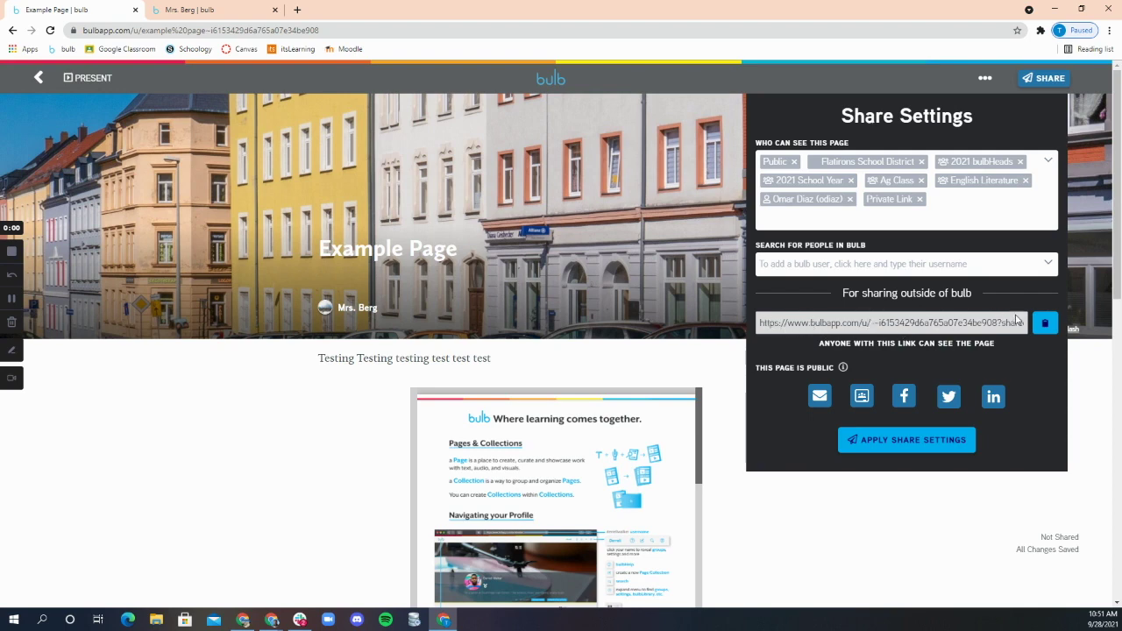
pyautogui.click(1045, 326)
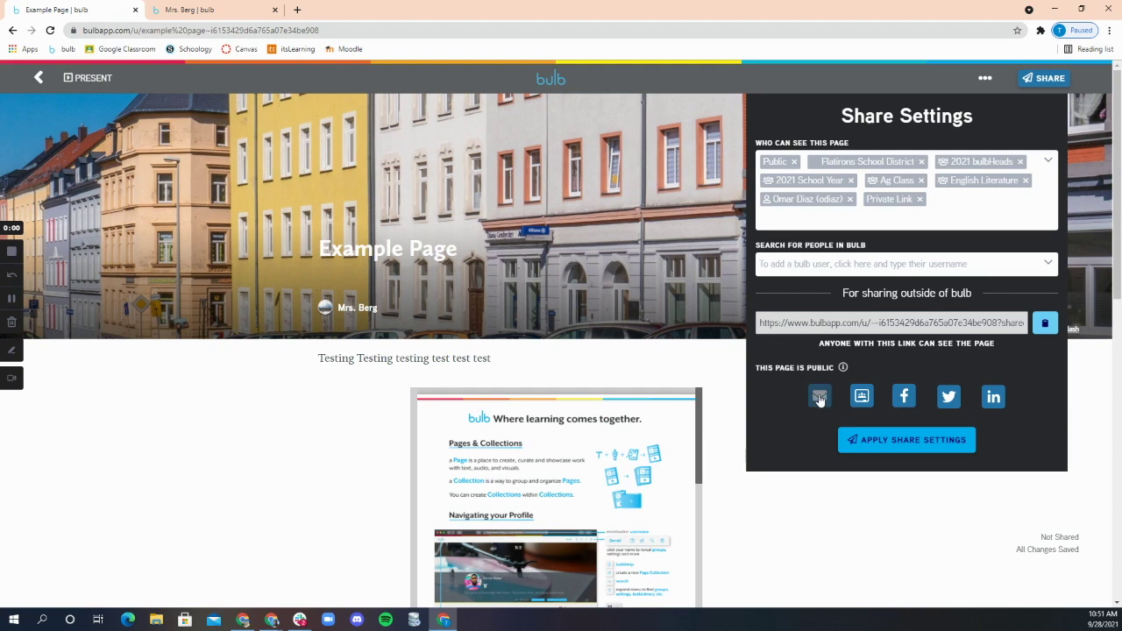
pyautogui.rightClick(862, 397)
pyautogui.press('Escape')
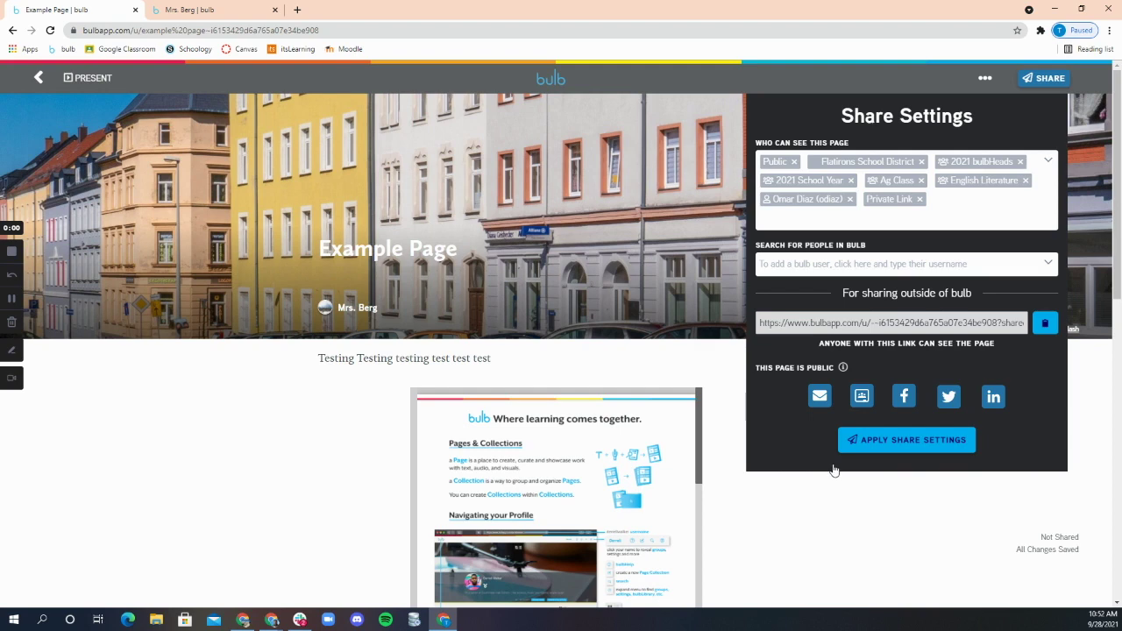
# Step: Apply Example Page's share settings twice so the page shows as Shared
pyautogui.click(903, 442)
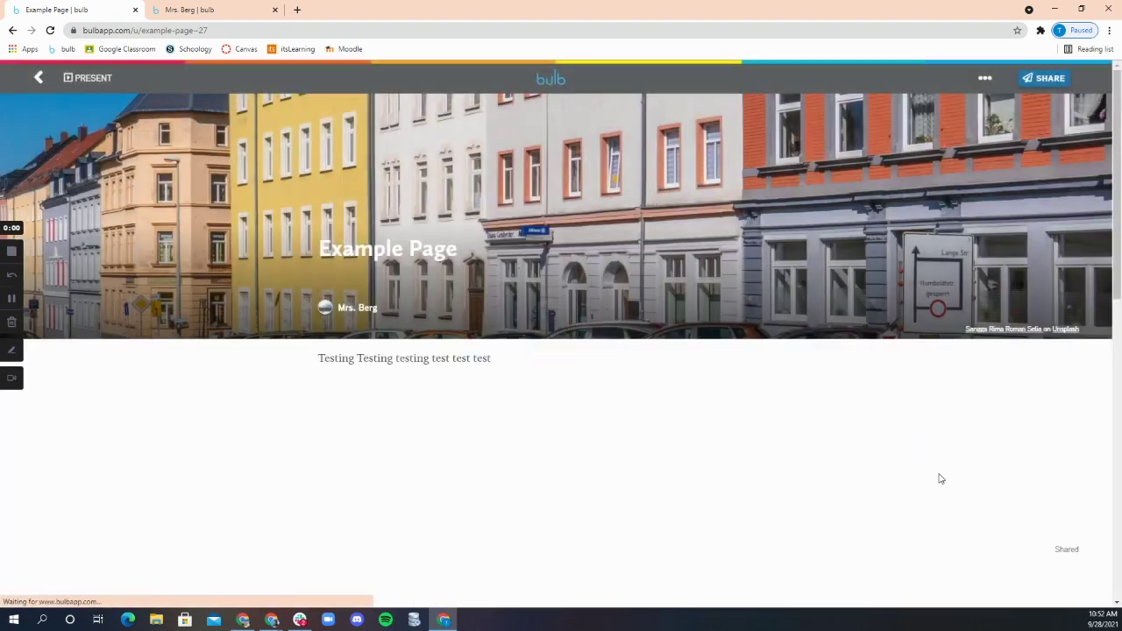
pyautogui.click(1044, 79)
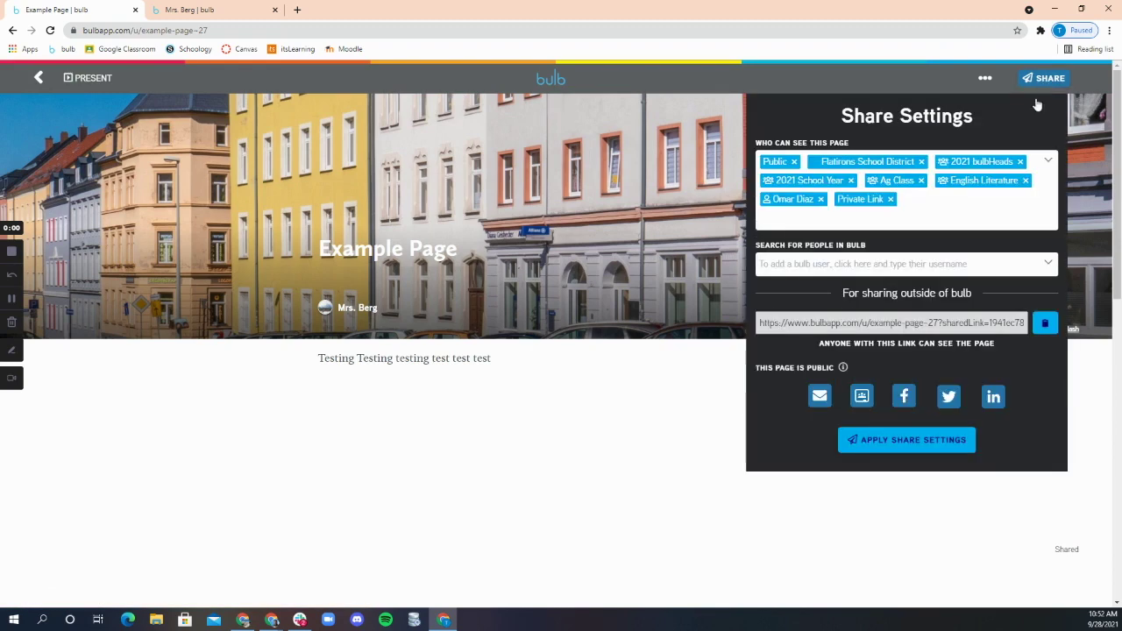
pyautogui.click(908, 440)
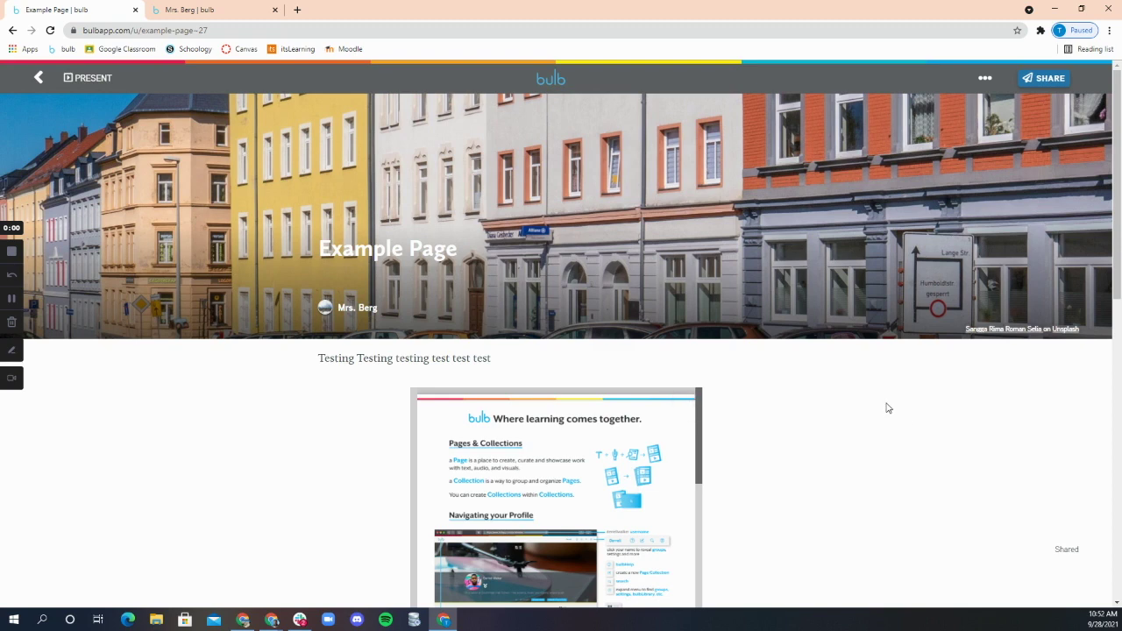
# Step: On the Example Collection tab, open its sharing options and browse the visibility list
pyautogui.click(166, 10)
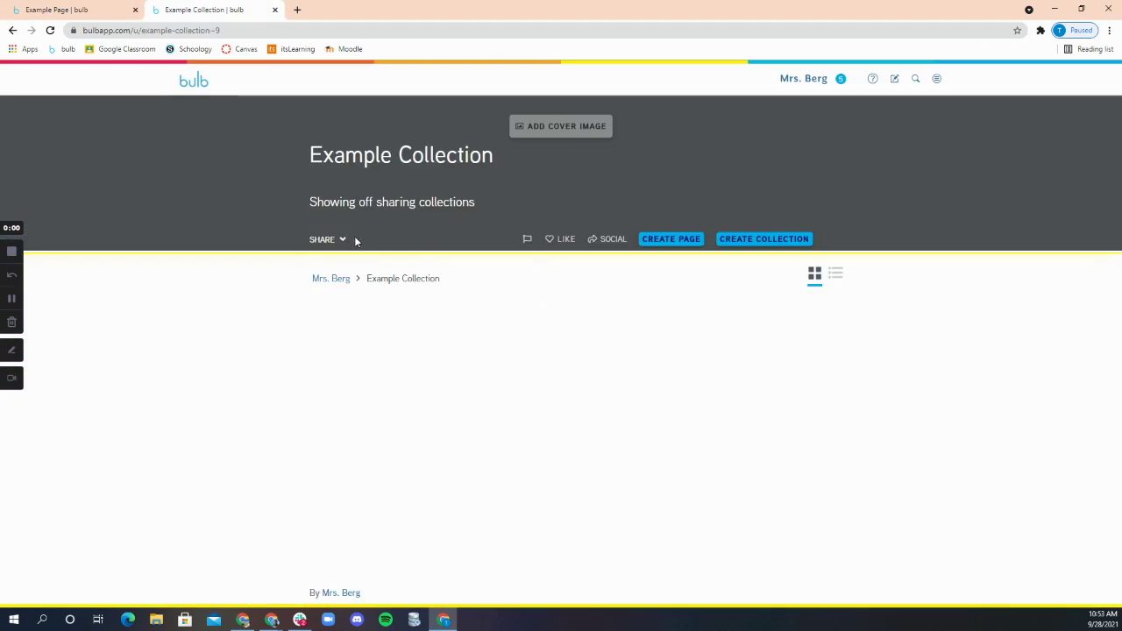
pyautogui.click(330, 244)
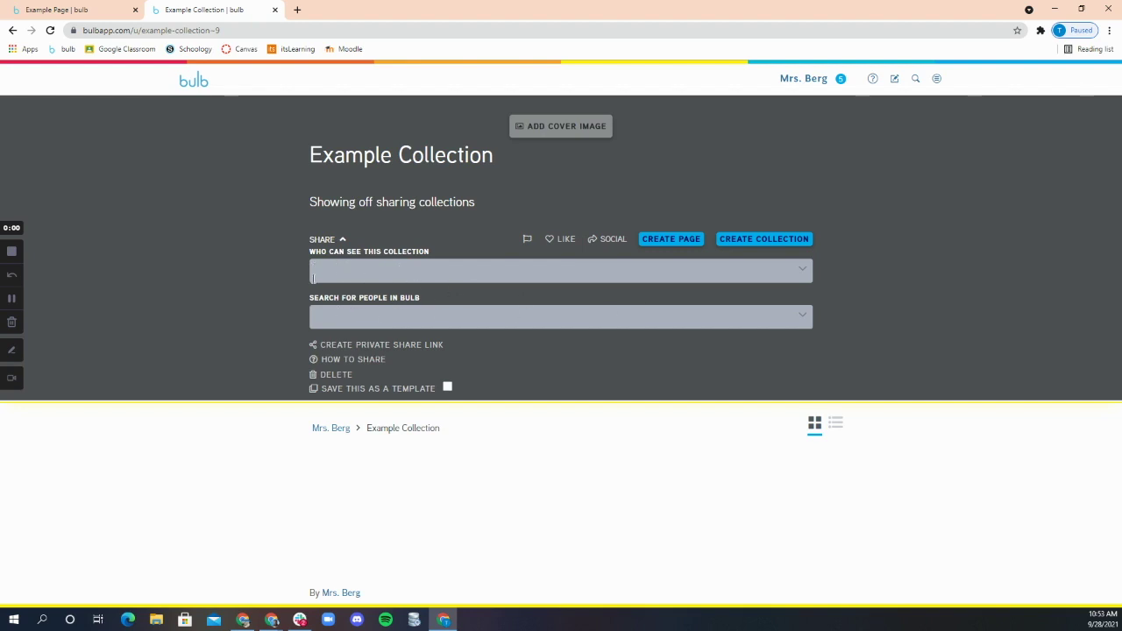
pyautogui.click(352, 269)
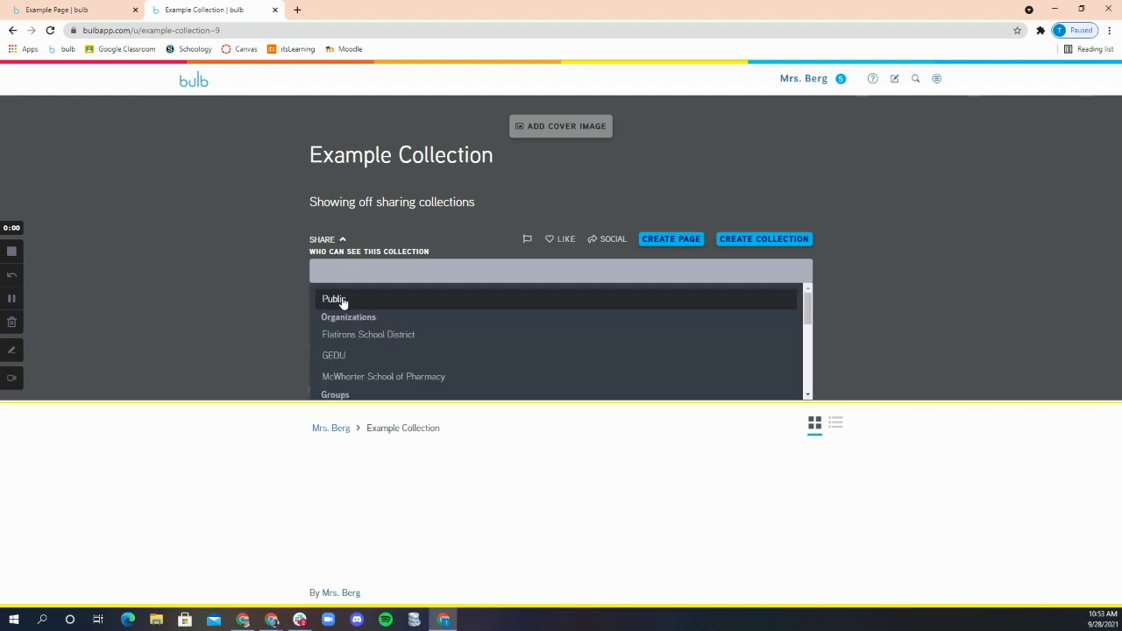
pyautogui.scroll(-5, 355, 333)
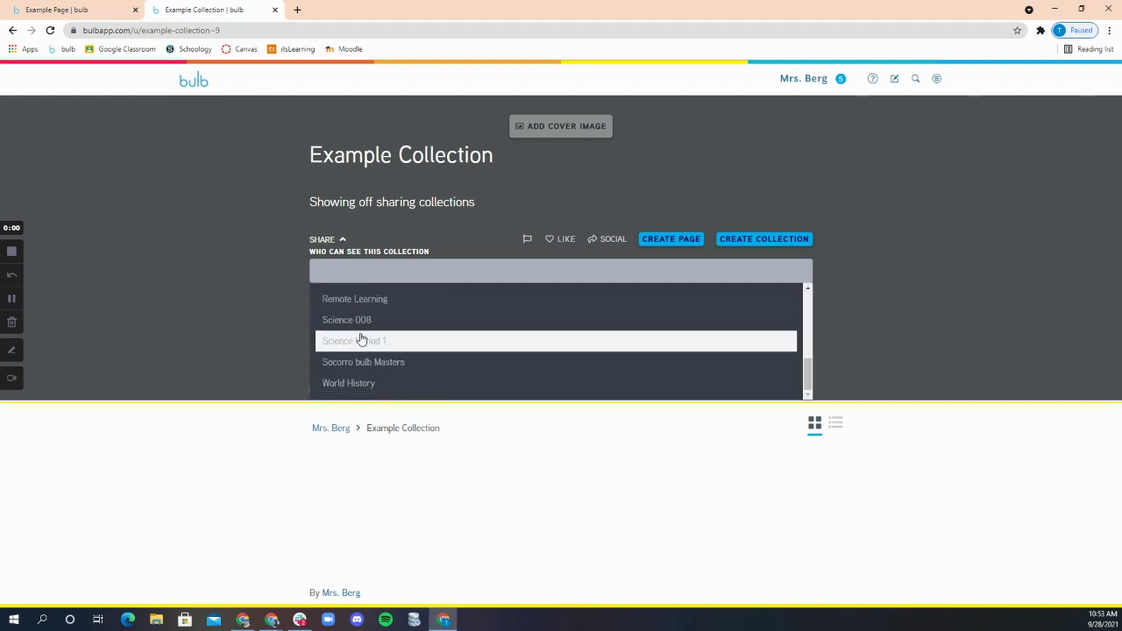
pyautogui.scroll(5, 371, 379)
pyautogui.scroll(3, 368, 375)
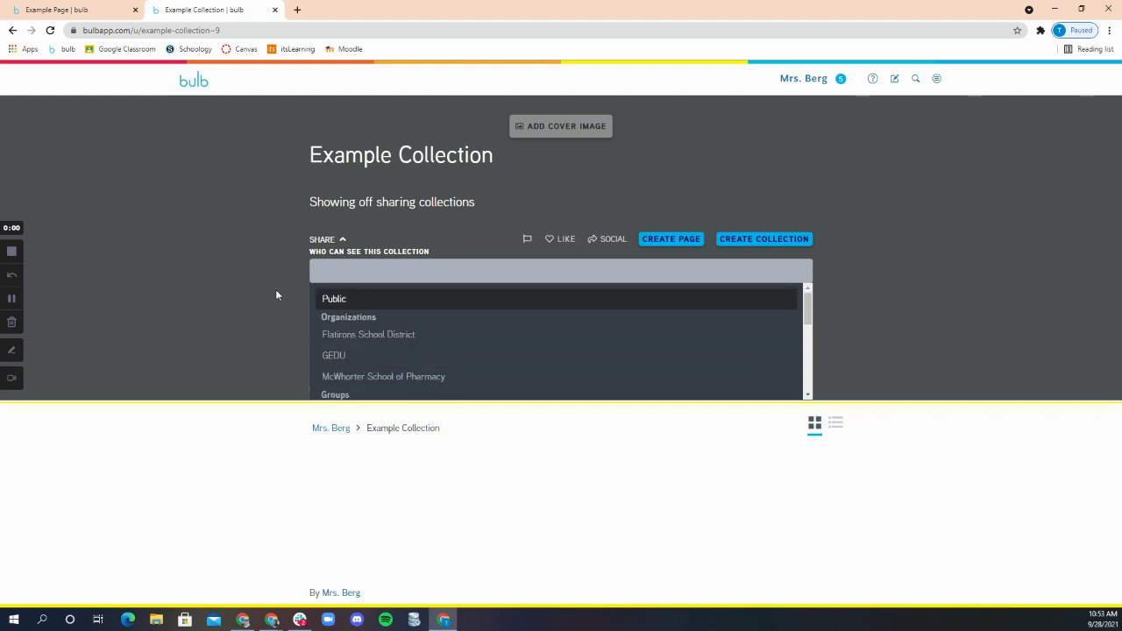
# Step: Make the collection visible to Public and to one bulb user found by username
pyautogui.click(275, 292)
pyautogui.click(342, 320)
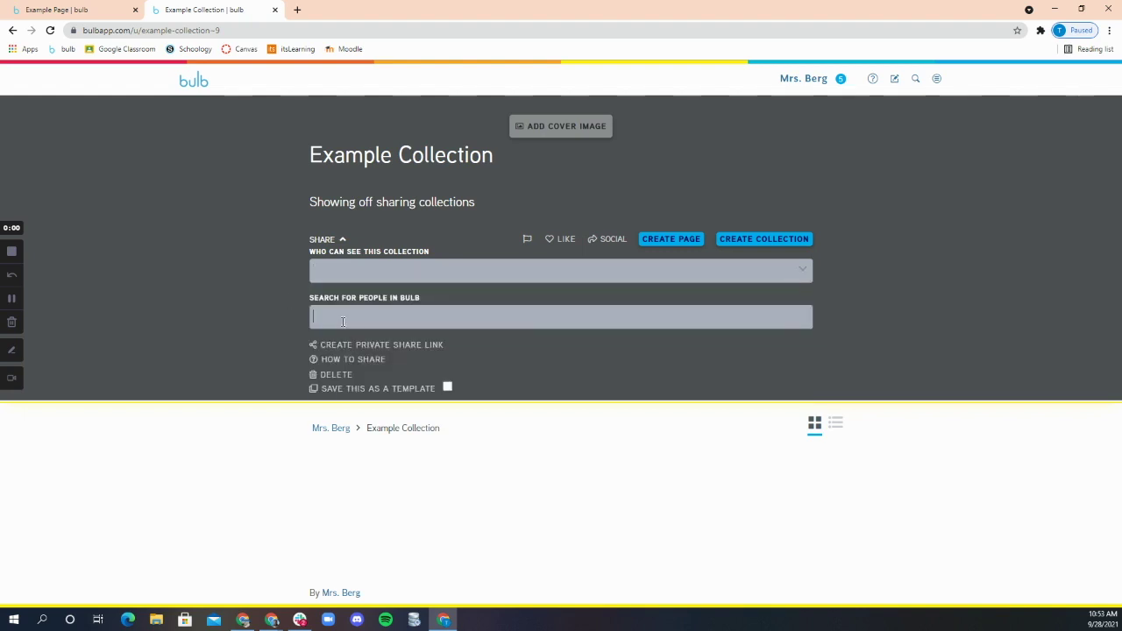
pyautogui.click(341, 274)
pyautogui.click(337, 300)
pyautogui.click(341, 331)
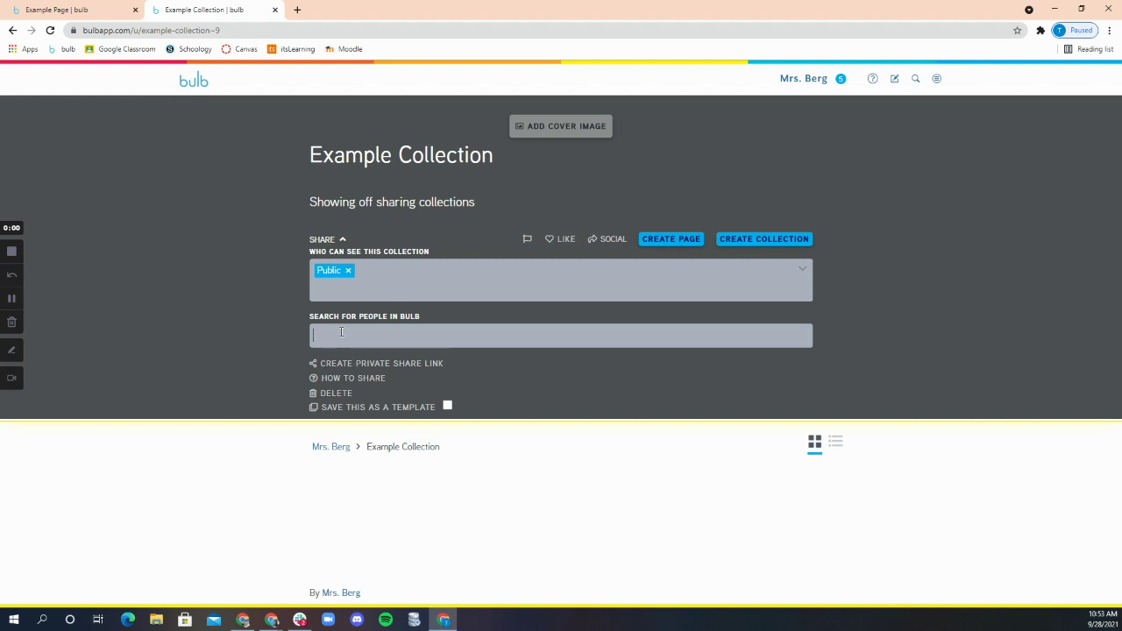
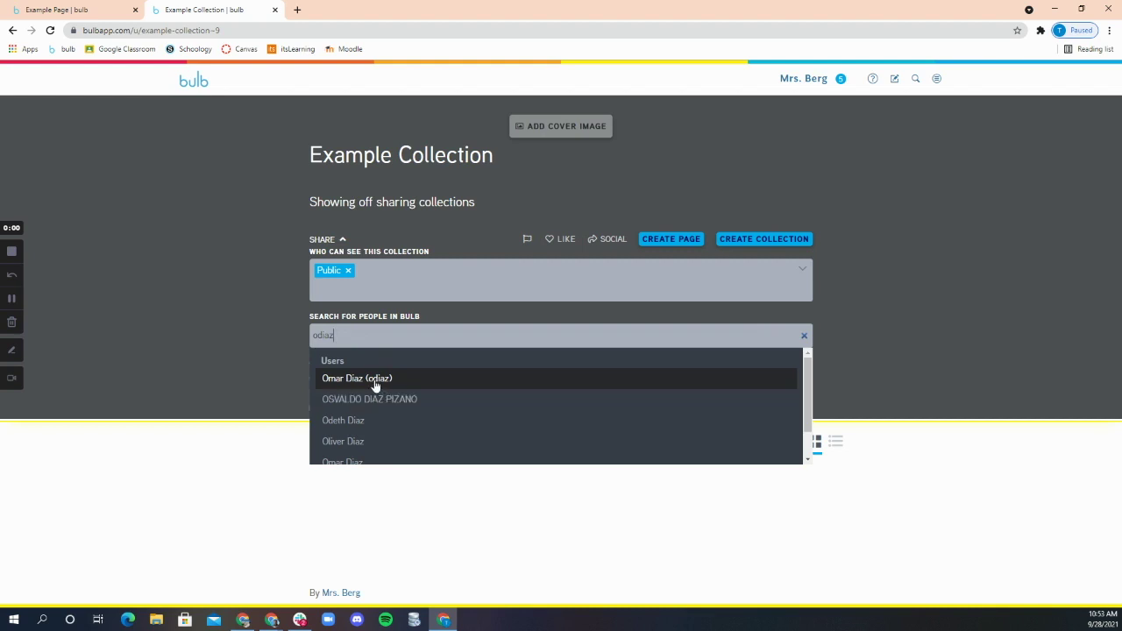
pyautogui.click(375, 381)
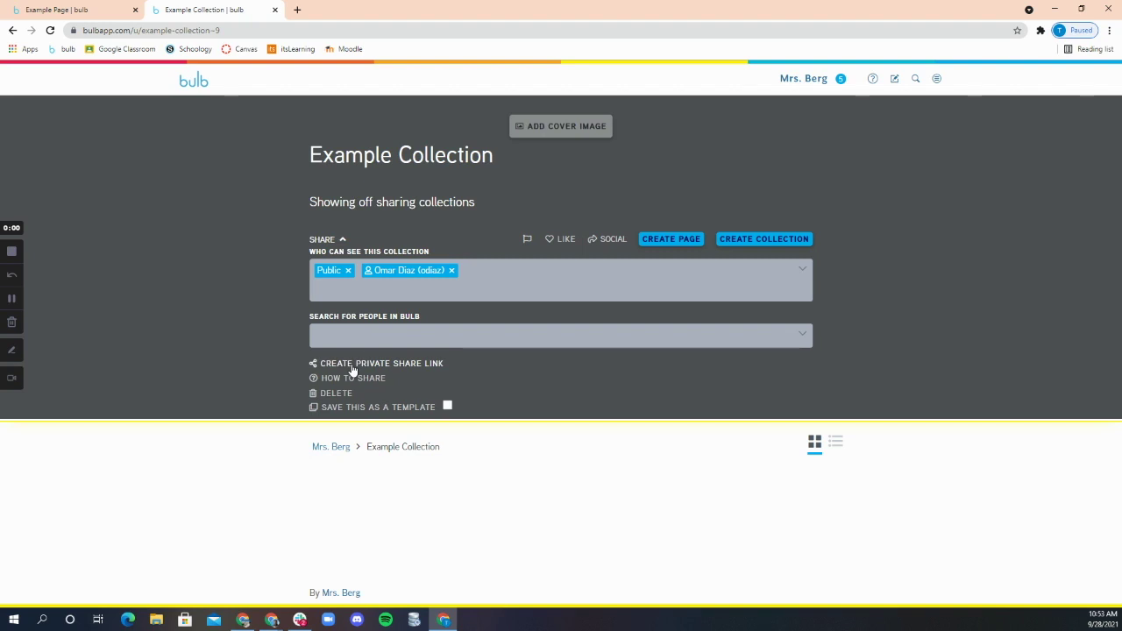
# Step: Generate a private share link for the Example Collection, adding Private Link to its audiences
pyautogui.click(353, 369)
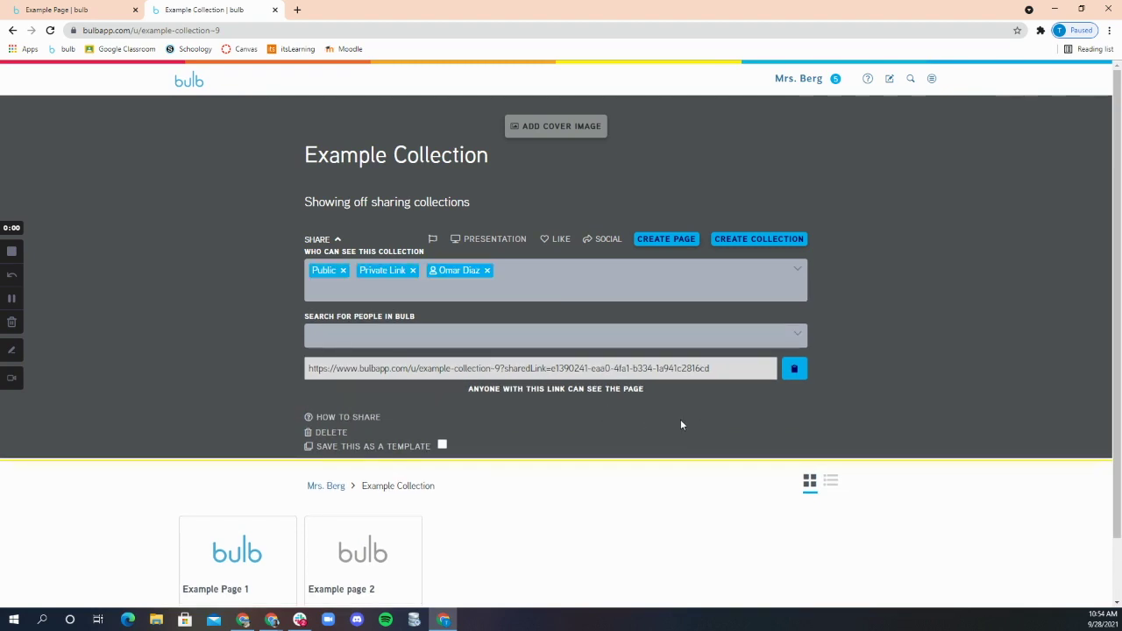
pyautogui.scroll(-1, 541, 448)
pyautogui.scroll(1, 531, 363)
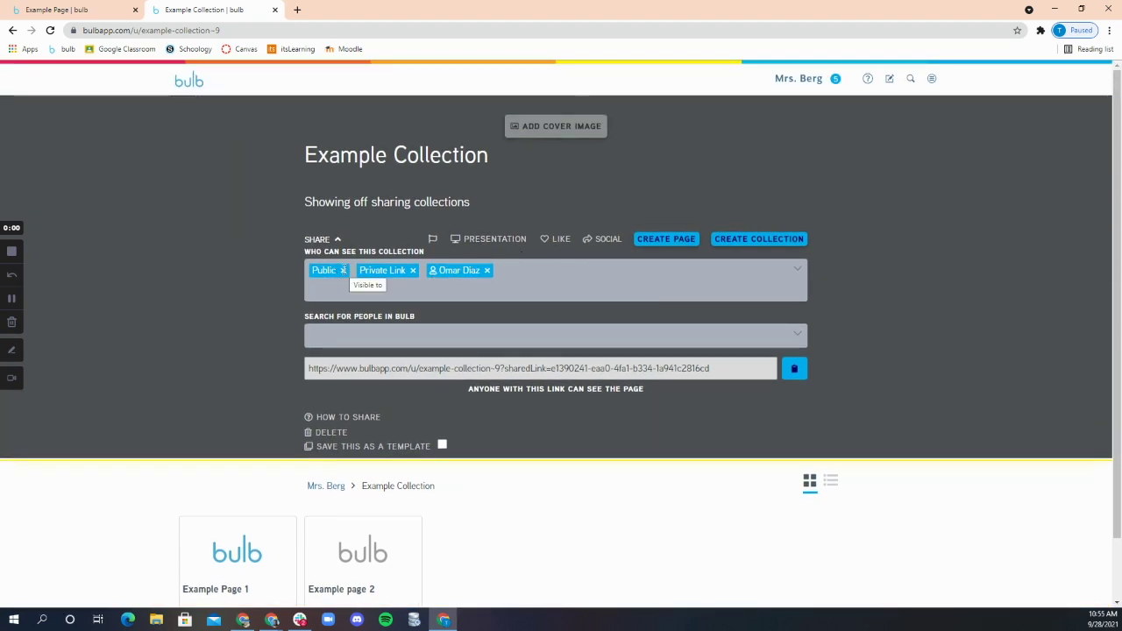
pyautogui.scroll(-1, 258, 502)
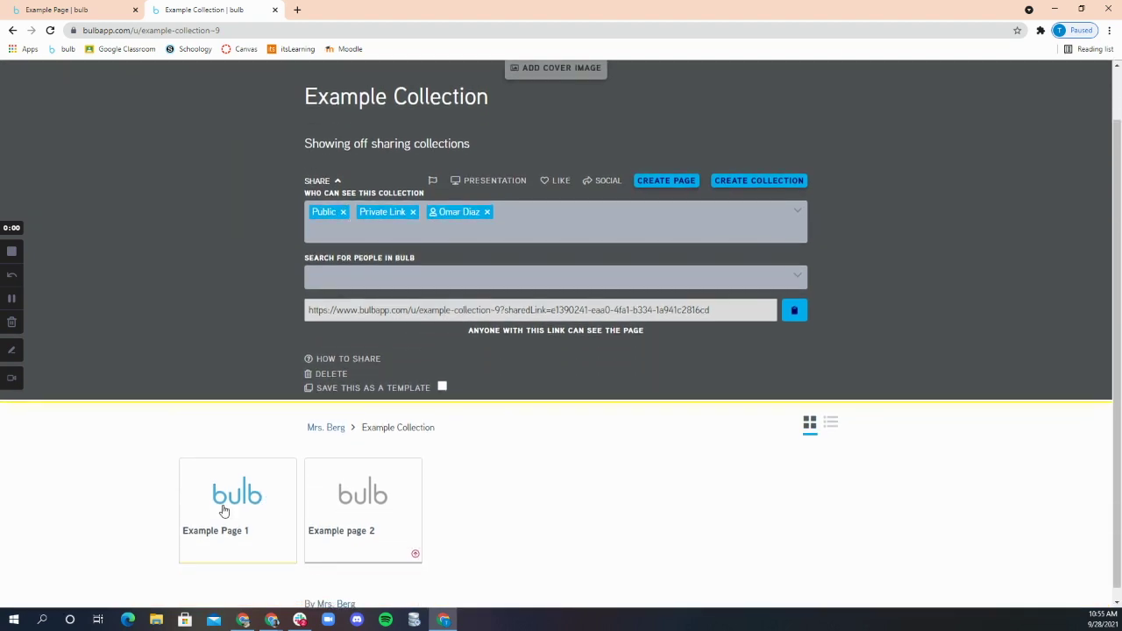
# Step: Apply Example Page 1's inherited Public, Private Link and one-user sharing
pyautogui.click(224, 510)
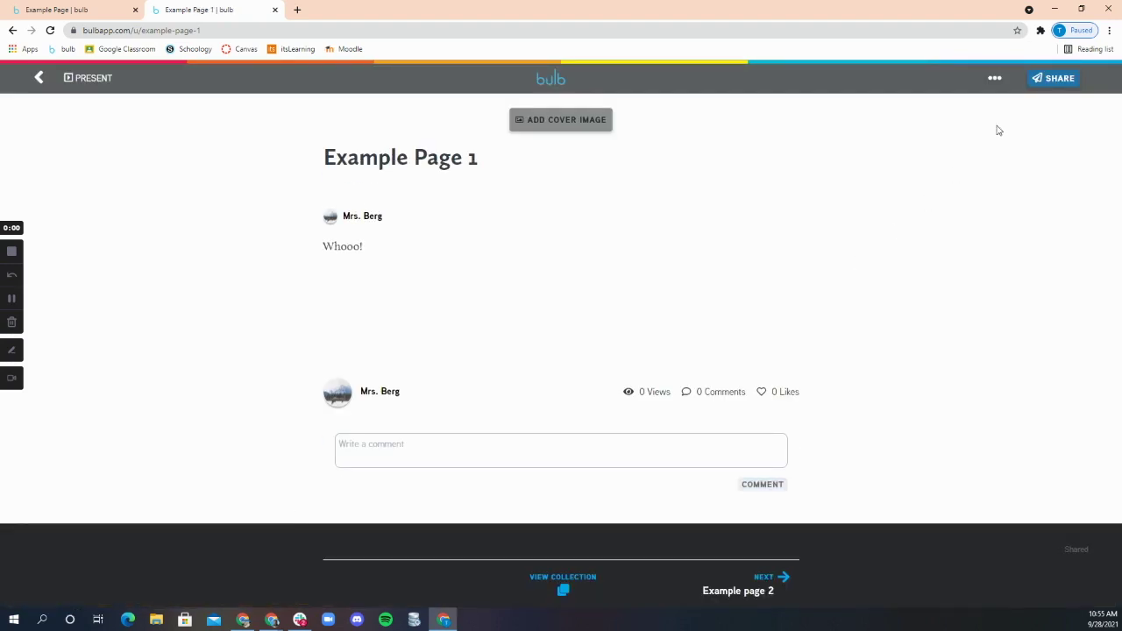
pyautogui.click(1043, 78)
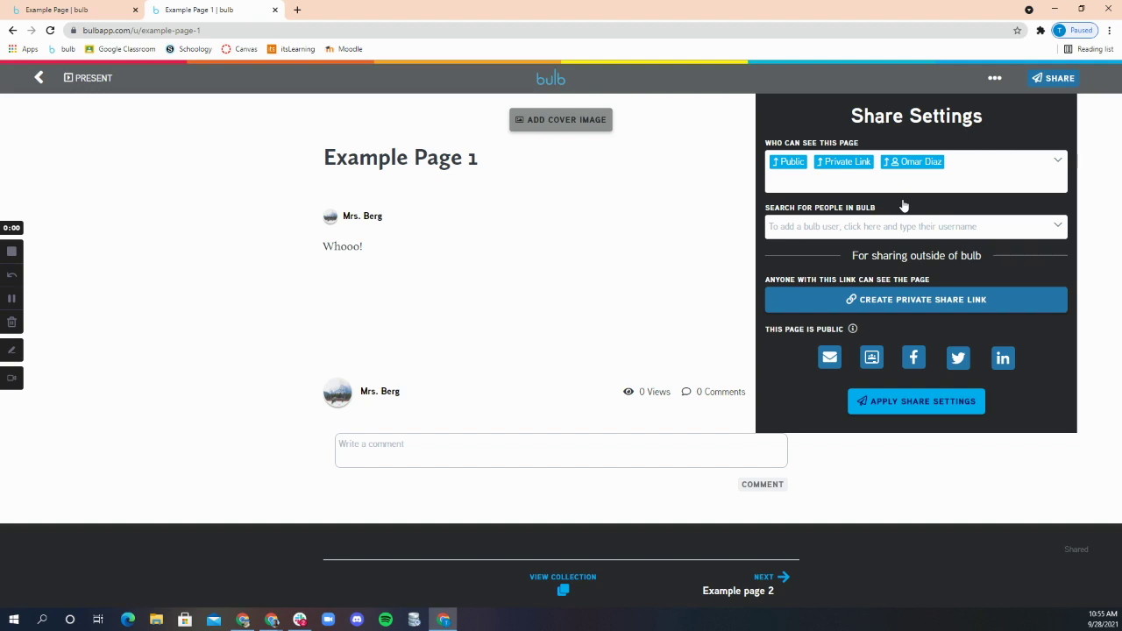
pyautogui.click(870, 401)
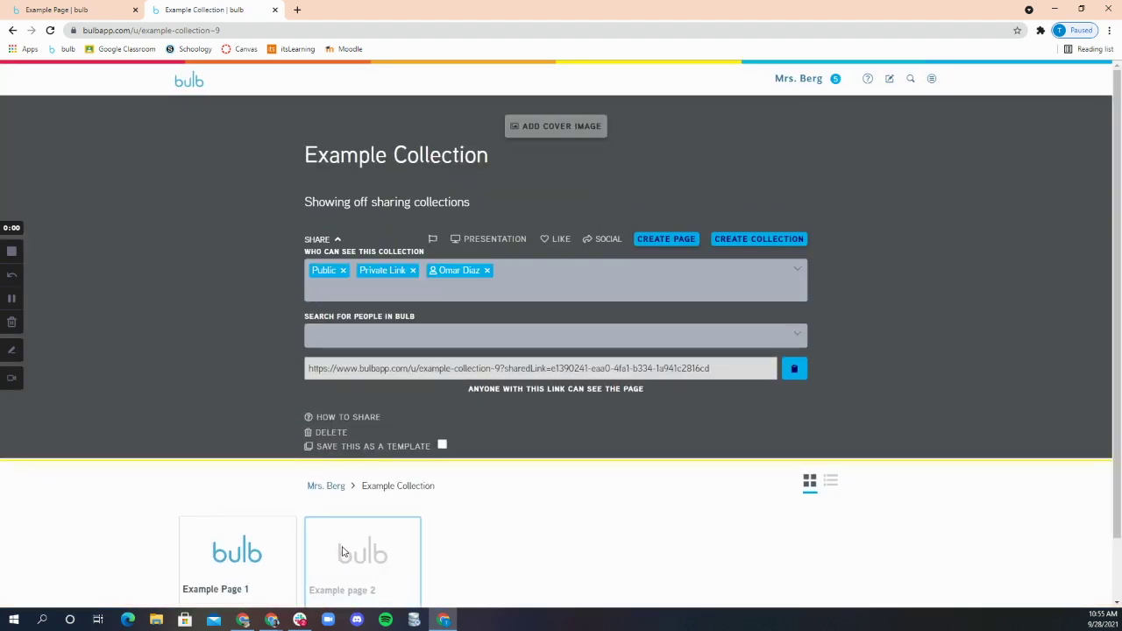
# Step: Apply Example page 2's inherited Public, Private Link and one-user sharing settings
pyautogui.scroll(-1, 418, 556)
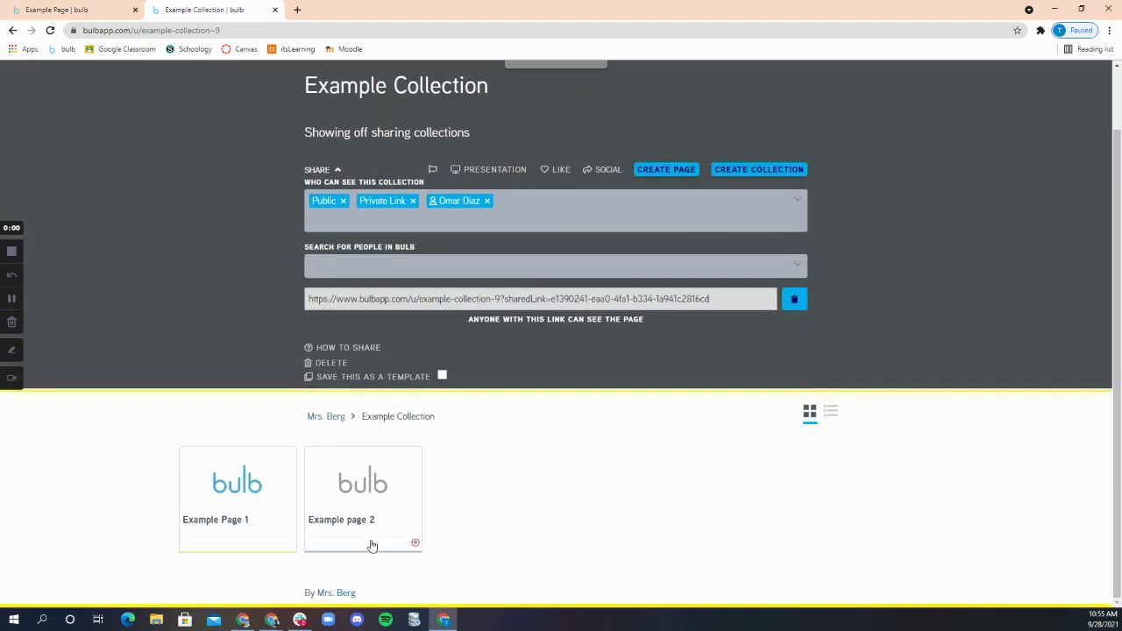
pyautogui.click(349, 493)
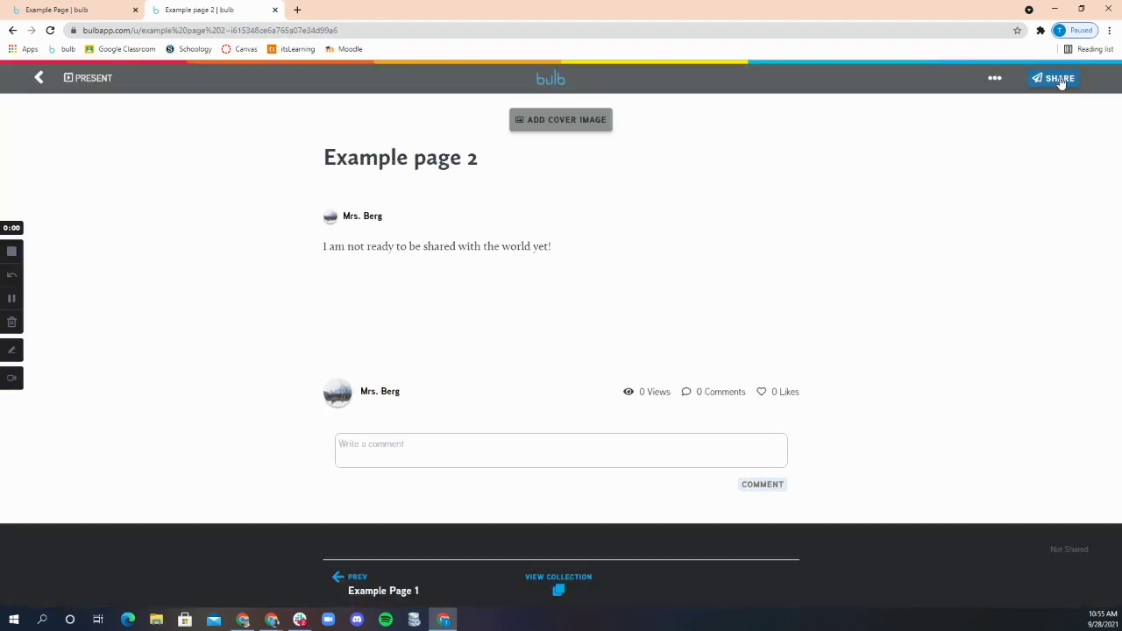
pyautogui.click(1059, 78)
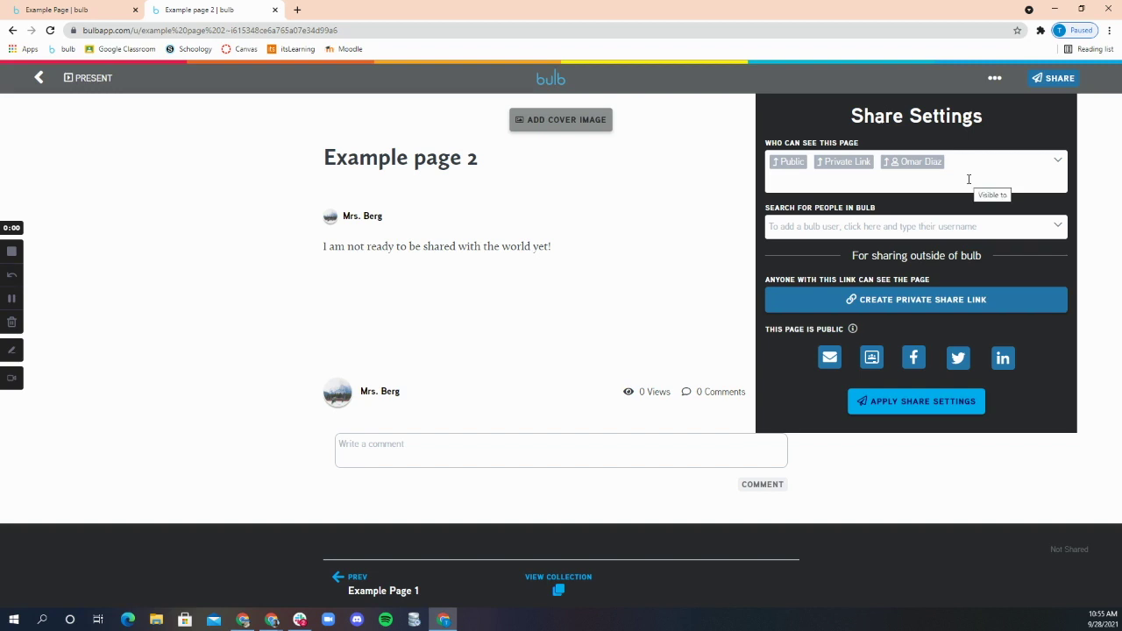
pyautogui.click(741, 232)
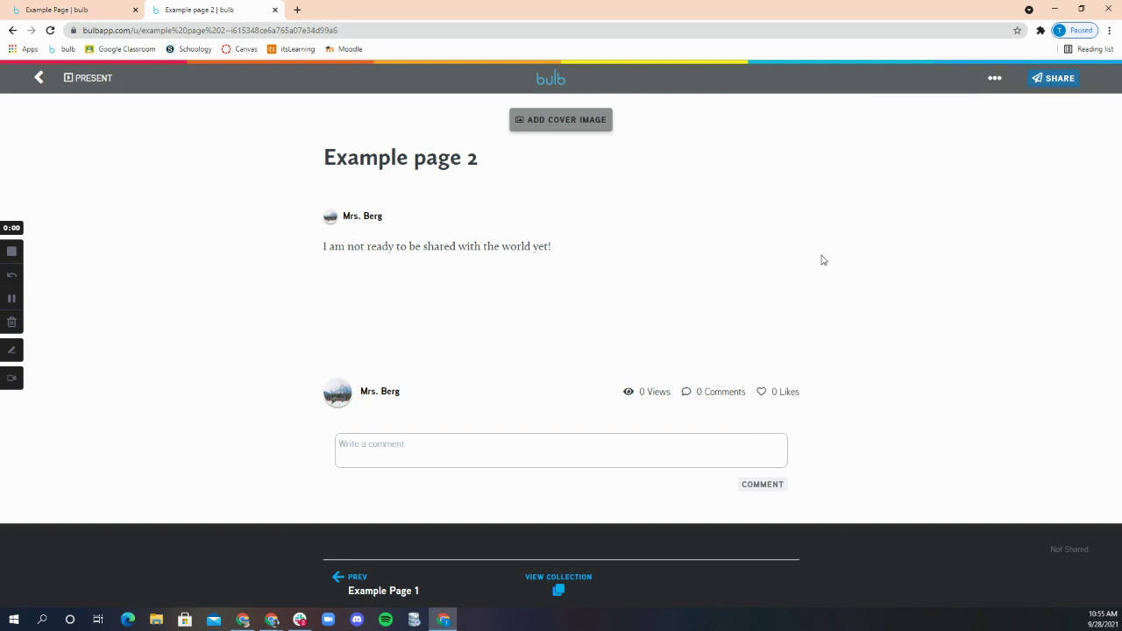
pyautogui.click(1045, 79)
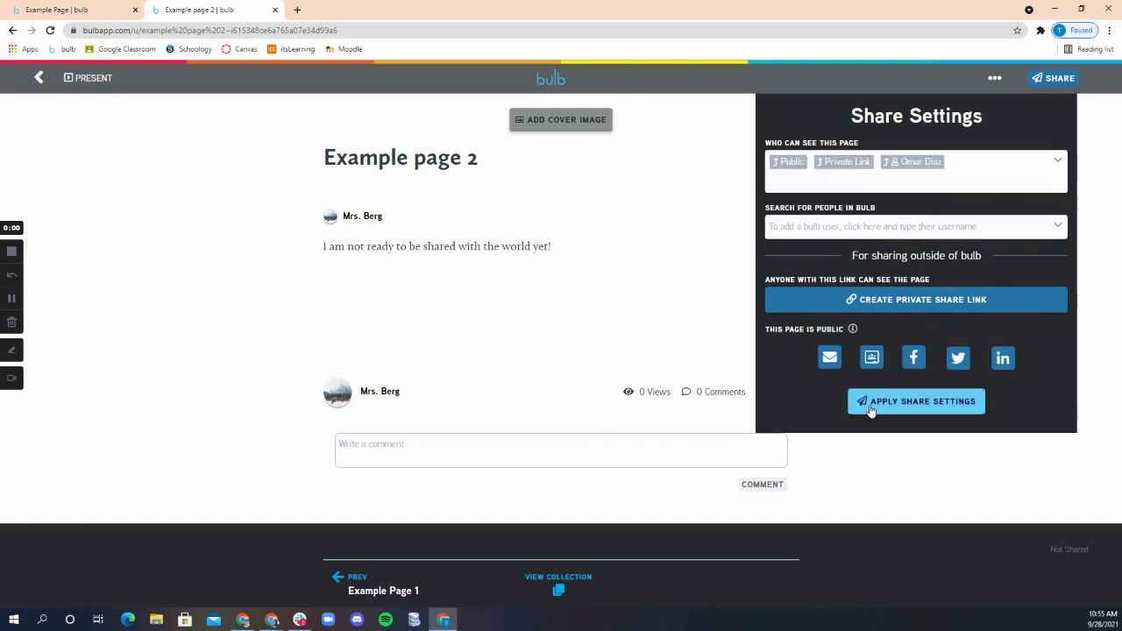
pyautogui.click(935, 404)
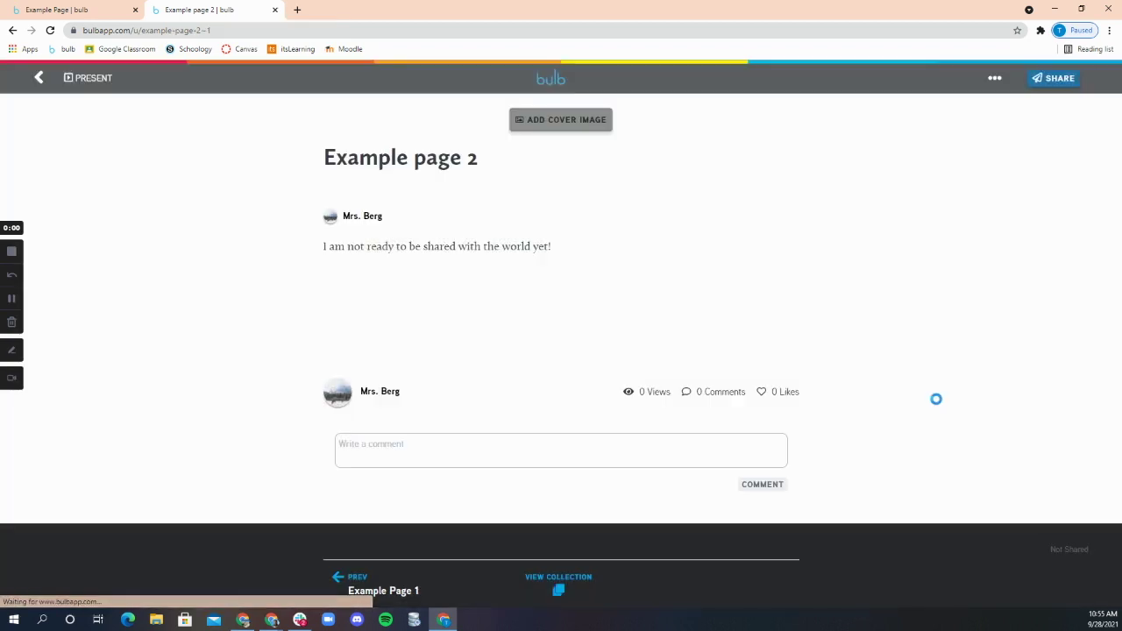
pyautogui.click(1049, 79)
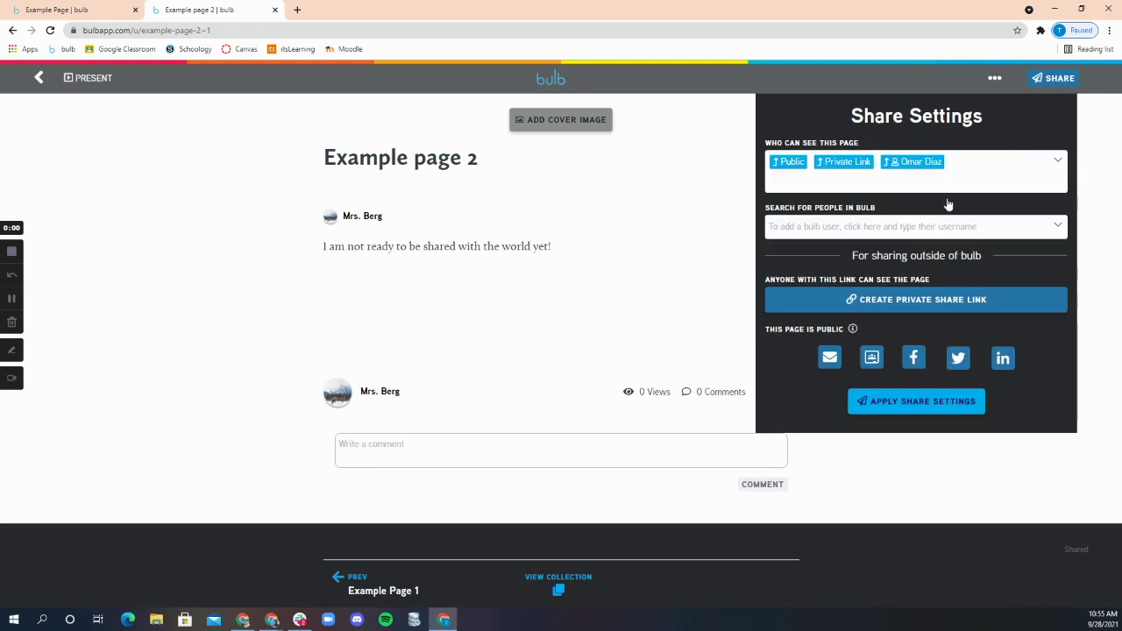
# Step: Close Share Settings after verifying Example page 2 shows Public, Private Link and user tags
pyautogui.click(629, 252)
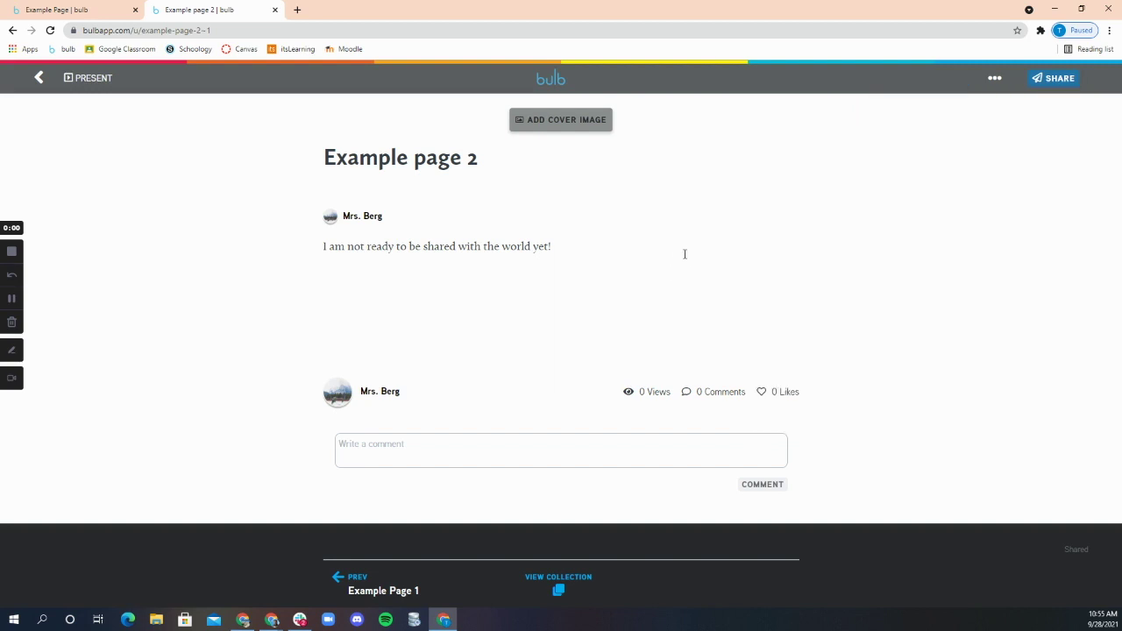